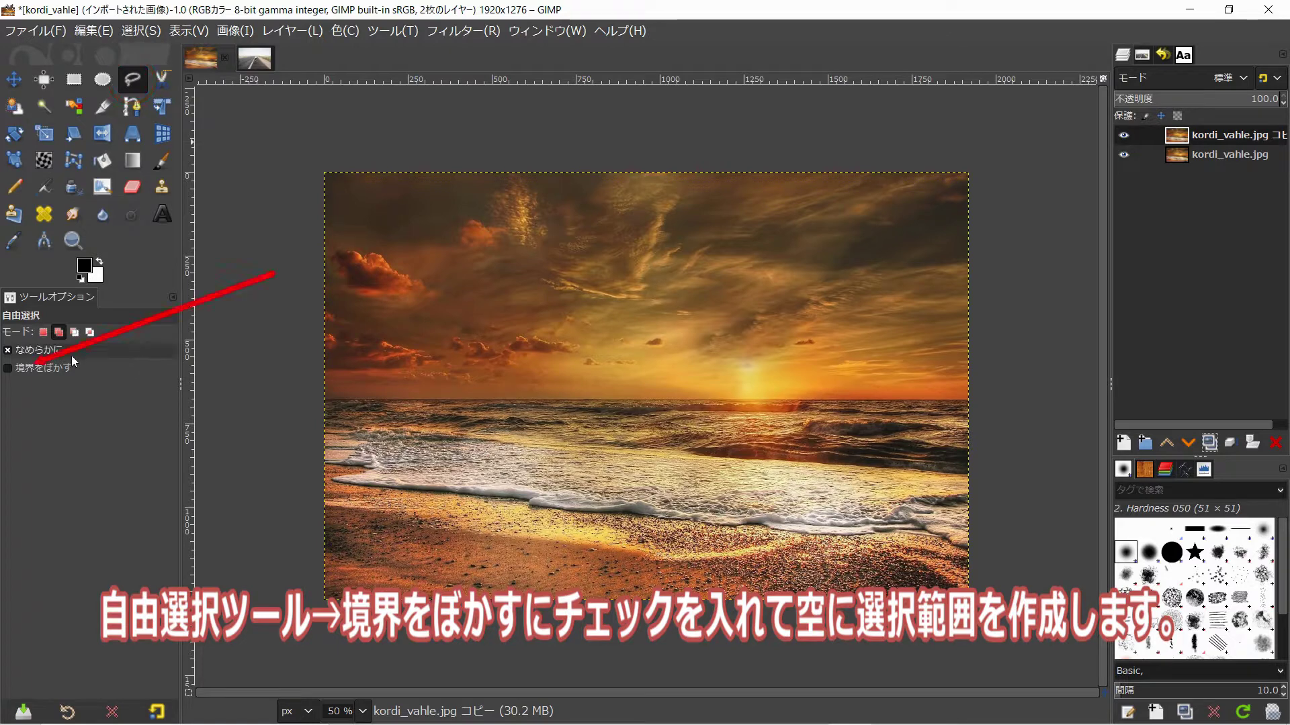
# Enable feathered edges for Free Select and trace the horizon line from the photo's left edge to just past its right edge
pyautogui.click(24, 368)
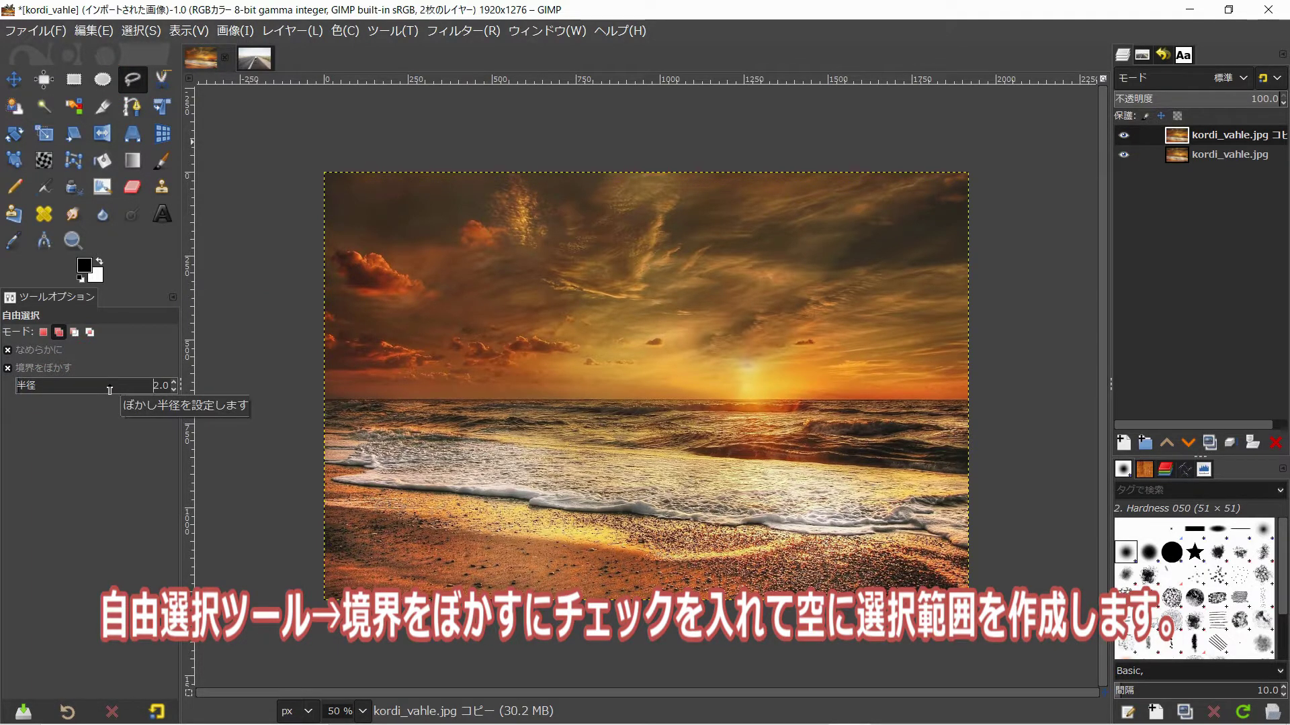
pyautogui.scroll(7, 337, 397)
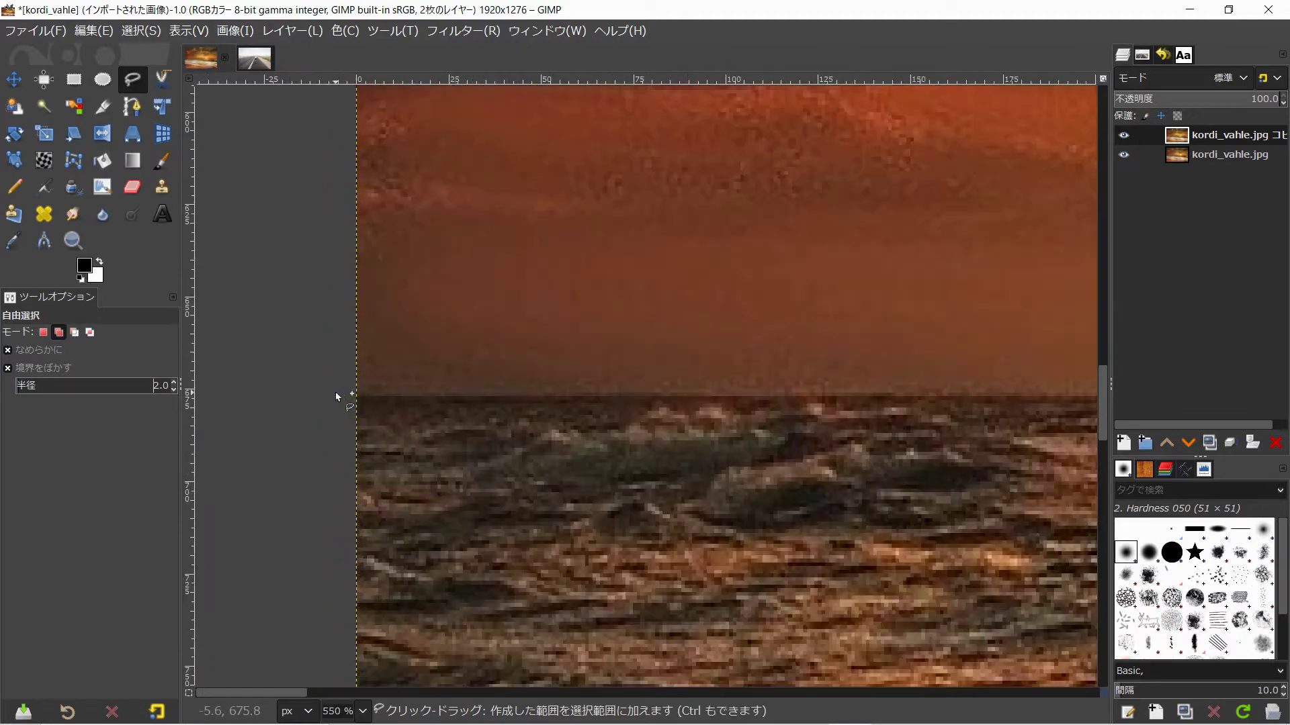
pyautogui.click(346, 395)
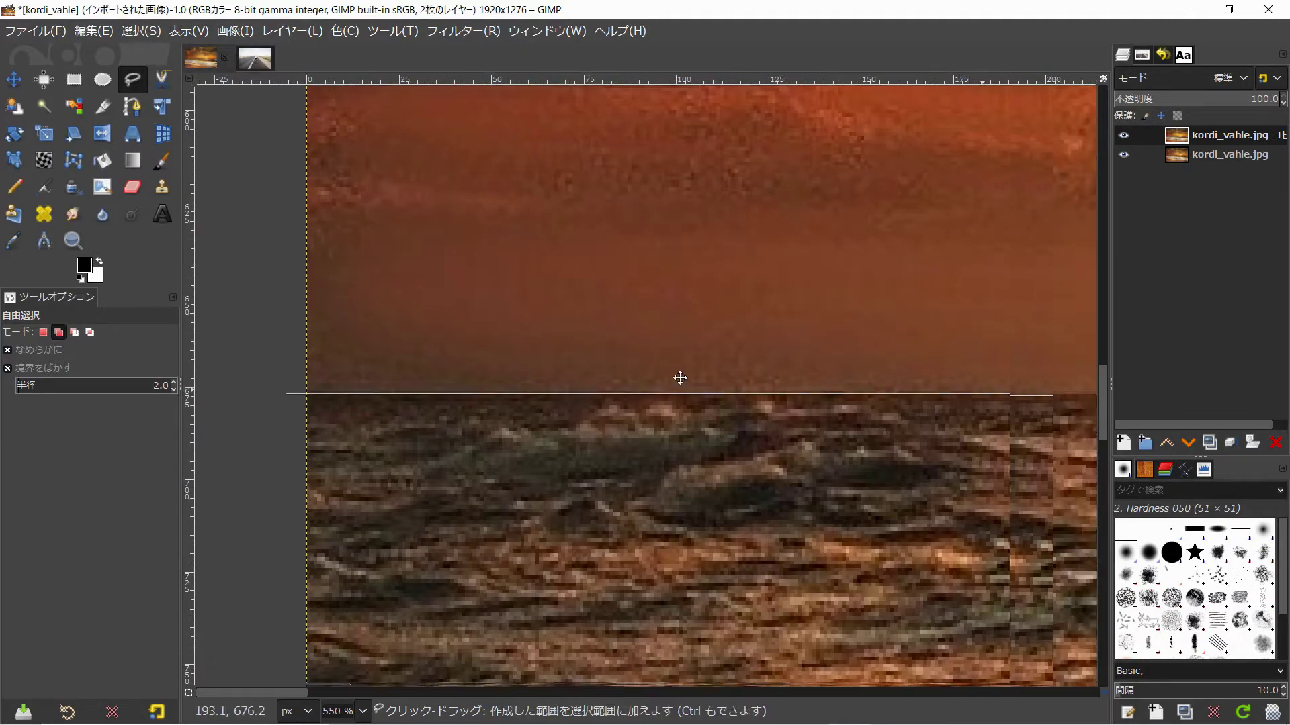
pyautogui.hscroll(5, 679, 377)
pyautogui.scroll(-2, 370, 352)
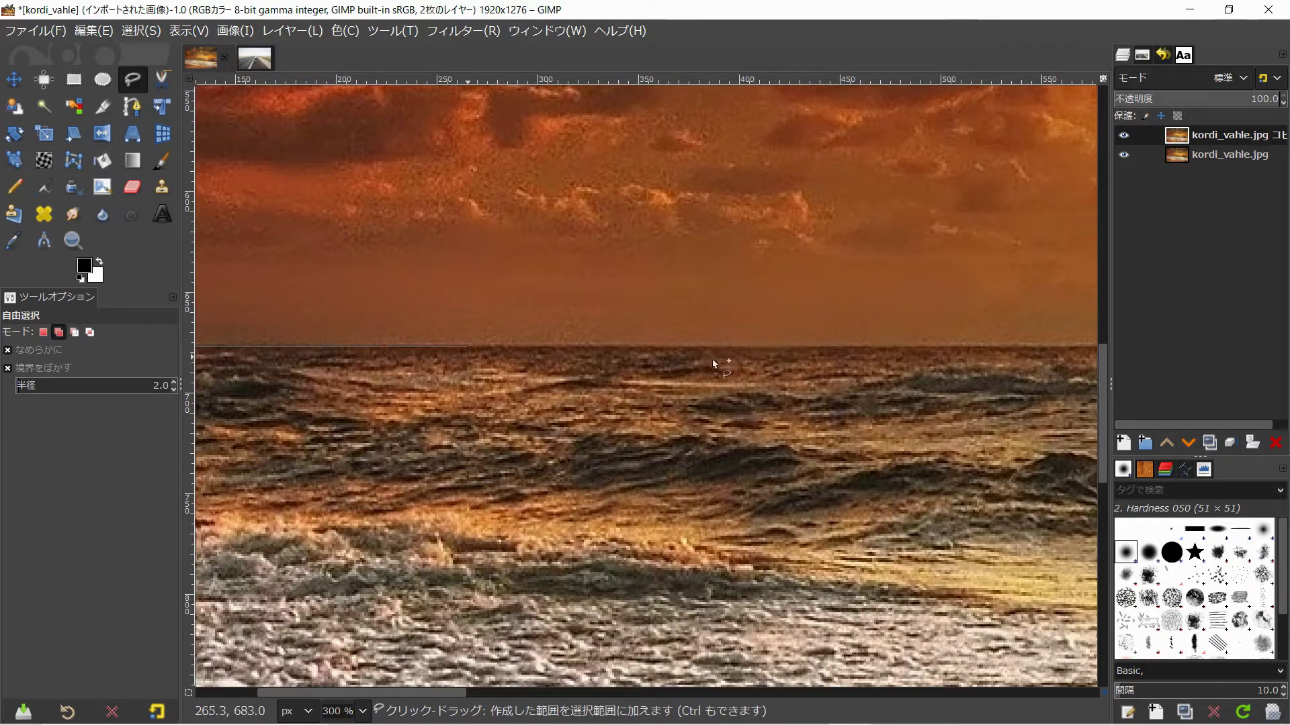
pyautogui.click(1060, 348)
pyautogui.hscroll(10, 1061, 348)
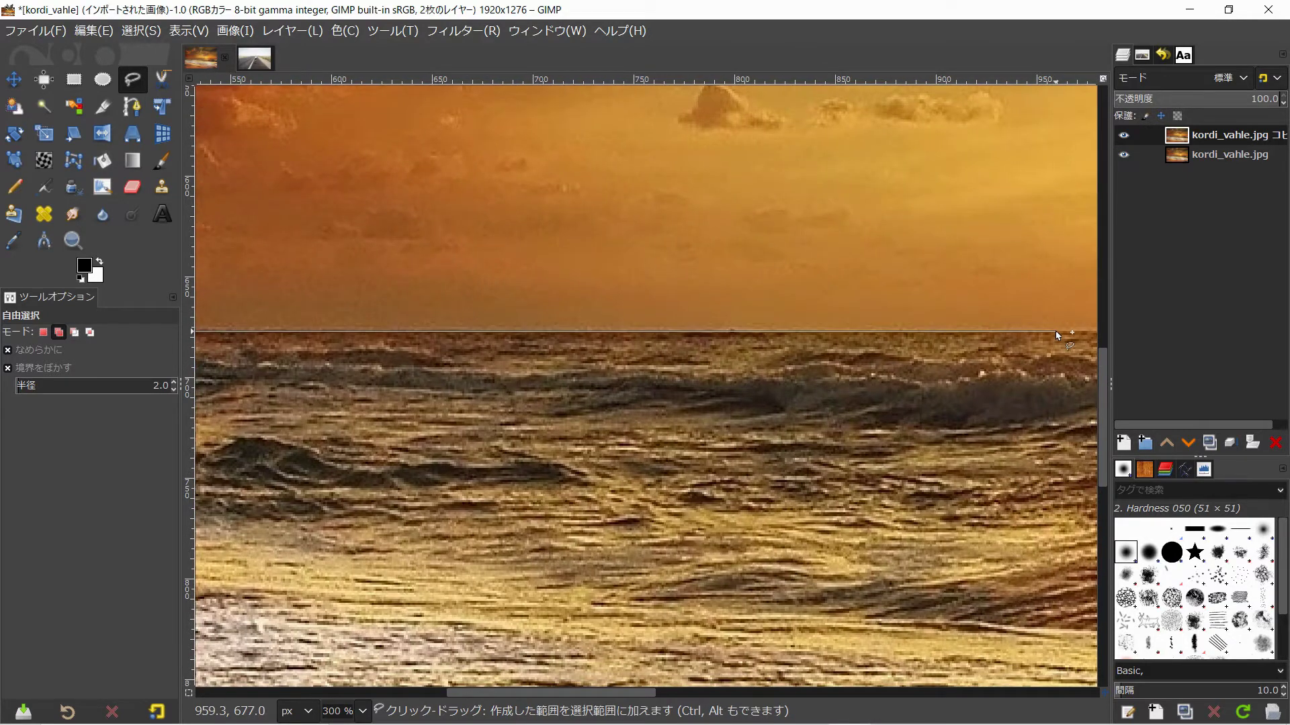
pyautogui.hscroll(8, 1051, 332)
pyautogui.click(307, 334)
pyautogui.hscroll(1, 274, 328)
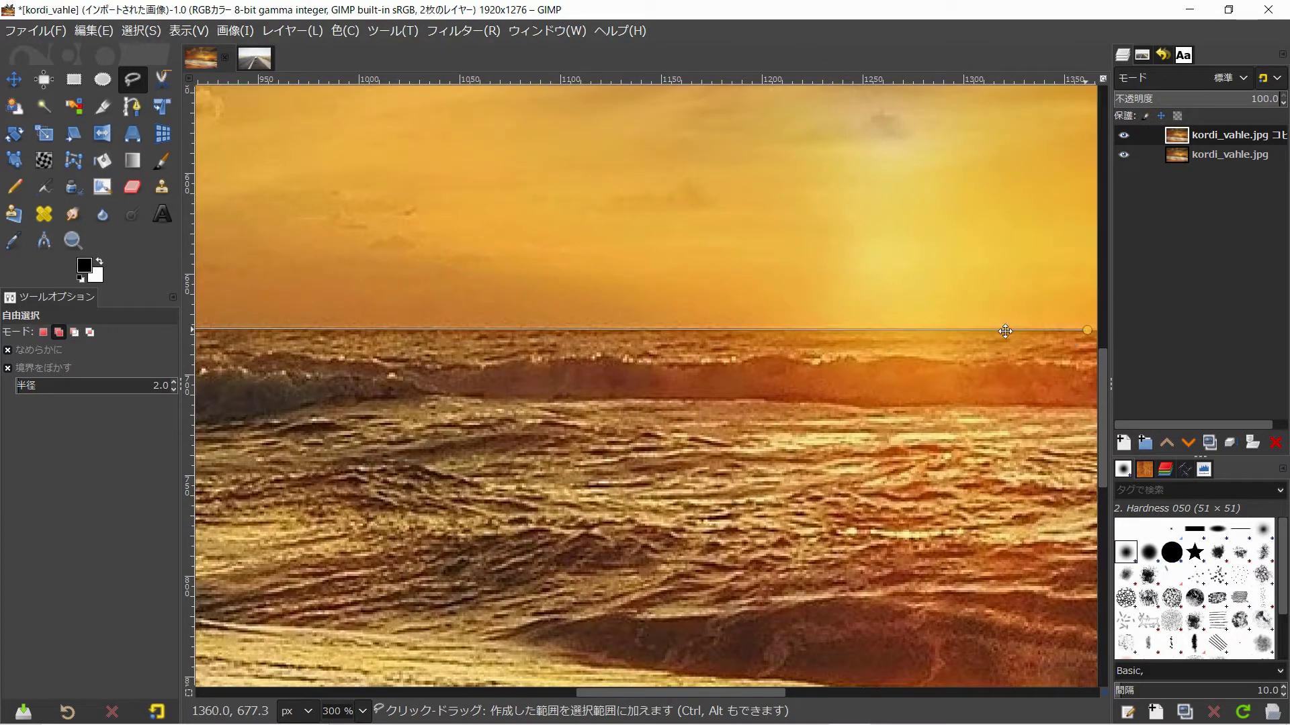
pyautogui.hscroll(9, 1005, 330)
pyautogui.click(1031, 323)
pyautogui.hscroll(4, 1030, 324)
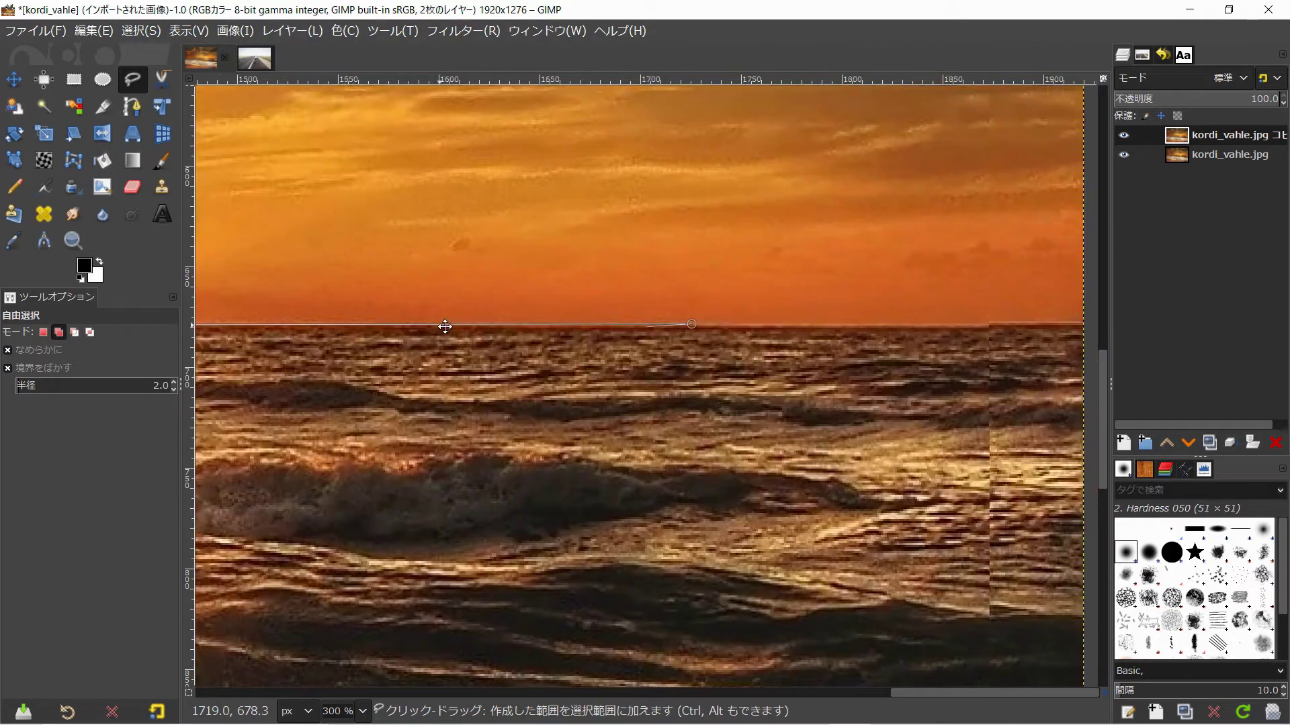
pyautogui.scroll(-2, 743, 334)
pyautogui.scroll(-2, 780, 331)
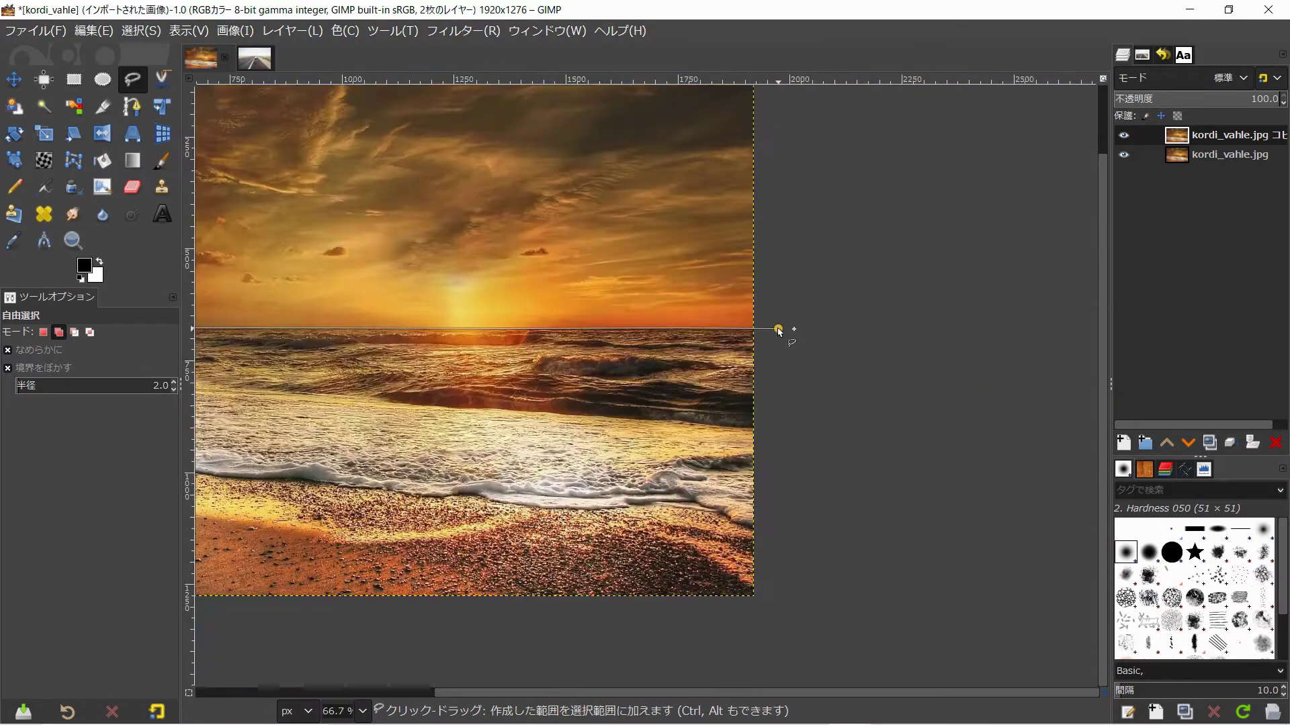
# Continue the free selection outside the canvas around the whole sky and close it at its starting point on the horizon
pyautogui.click(809, 154)
pyautogui.scroll(5, 867, 221)
pyautogui.hscroll(-1, 867, 222)
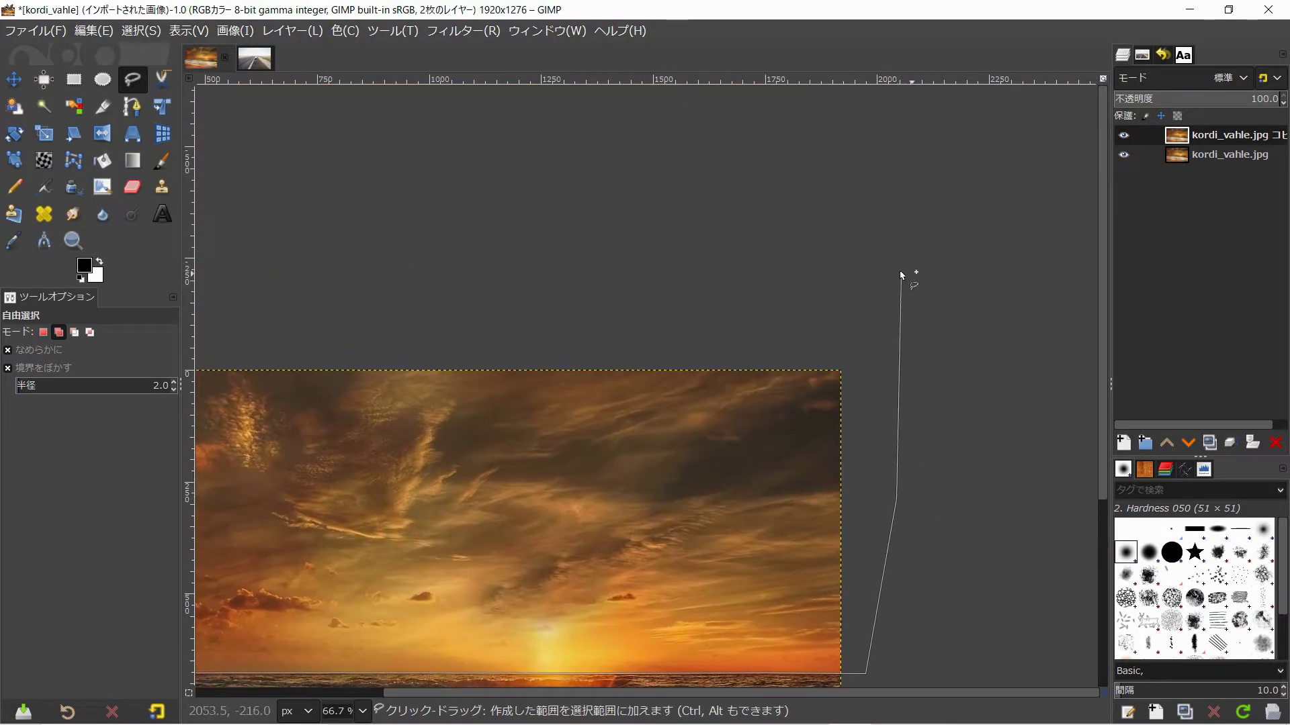
pyautogui.click(901, 275)
pyautogui.click(354, 278)
pyautogui.hscroll(-7, 354, 280)
pyautogui.scroll(-1, 354, 280)
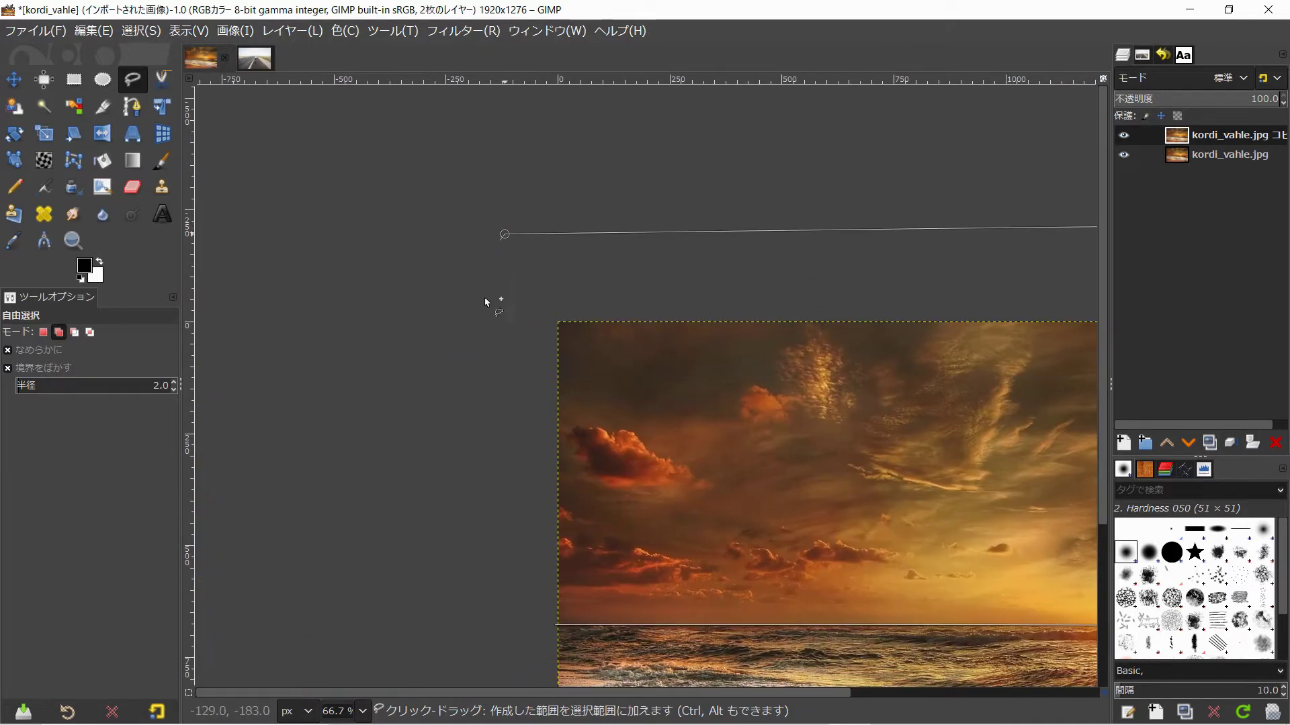
pyautogui.click(499, 415)
pyautogui.click(521, 571)
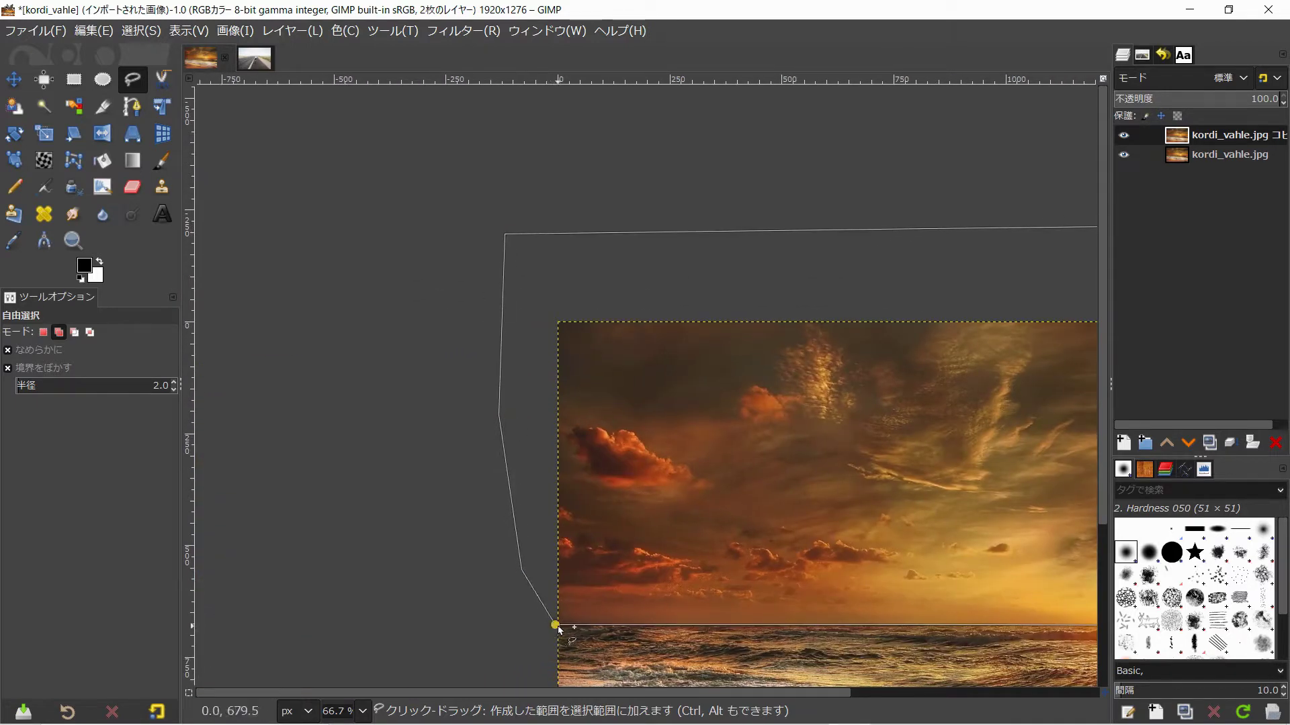
pyautogui.click(556, 626)
pyautogui.hscroll(5, 767, 538)
pyautogui.scroll(-3, 663, 461)
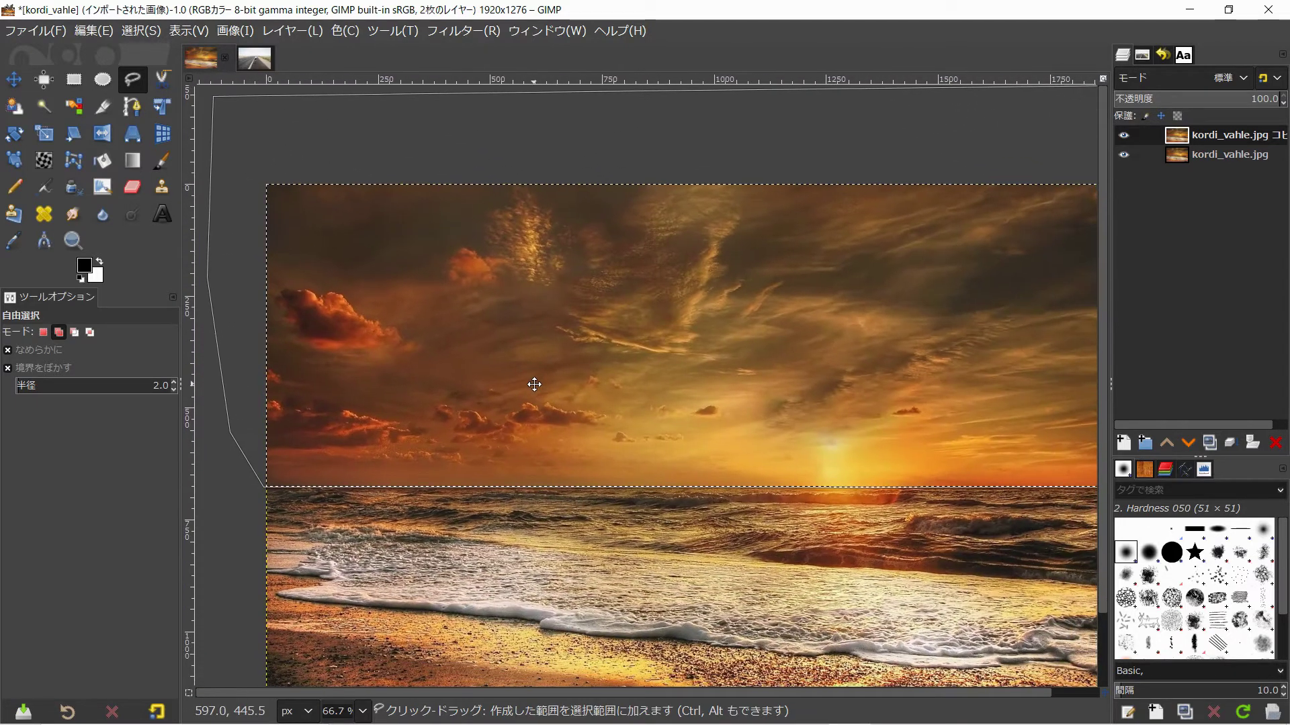
pyautogui.moveTo(471, 343); pyautogui.dragTo(493, 311)
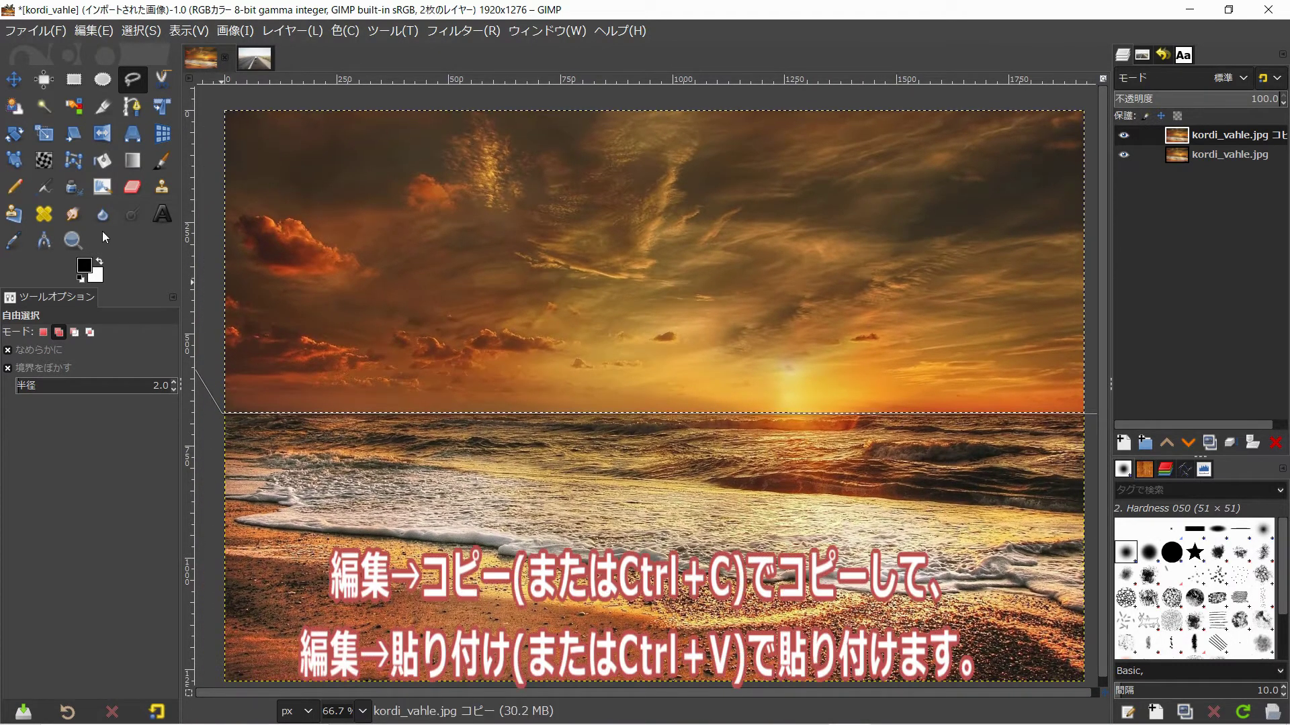
# Paste a copy of the selected sky as a new layer and lock that layer's transparent areas
pyautogui.click(94, 31)
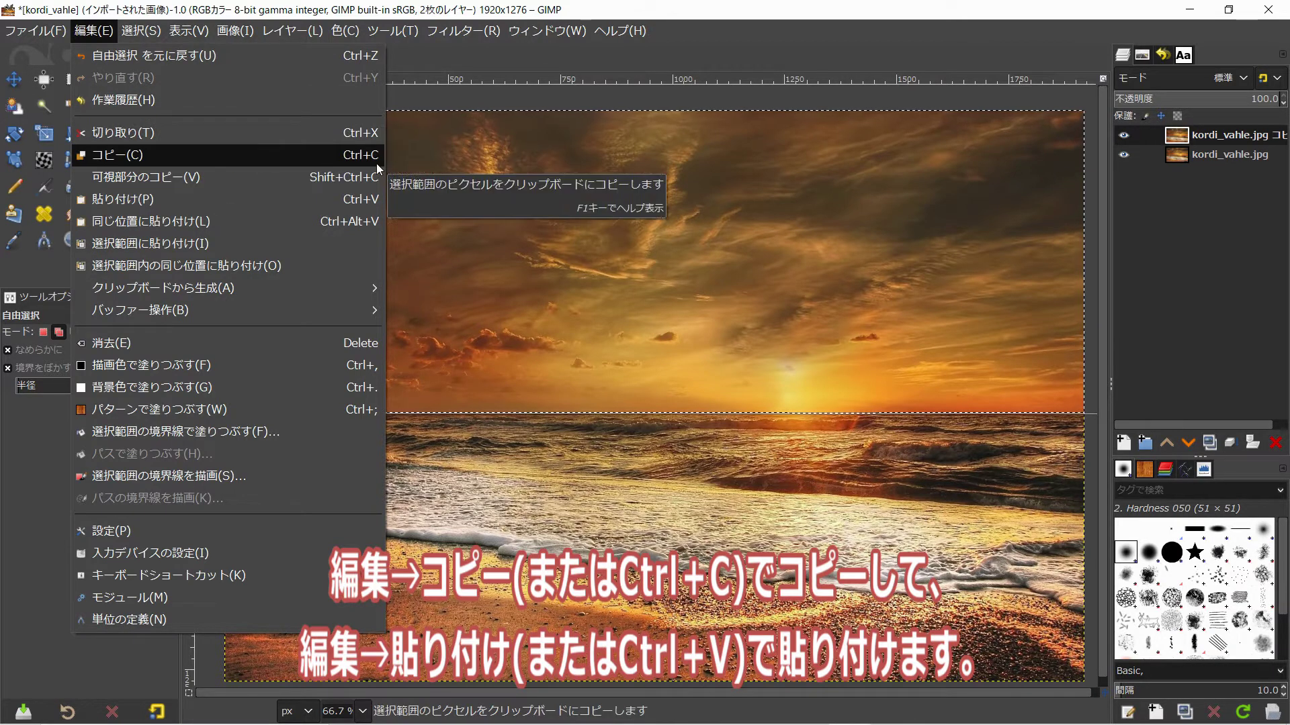
pyautogui.click(329, 164)
pyautogui.click(101, 36)
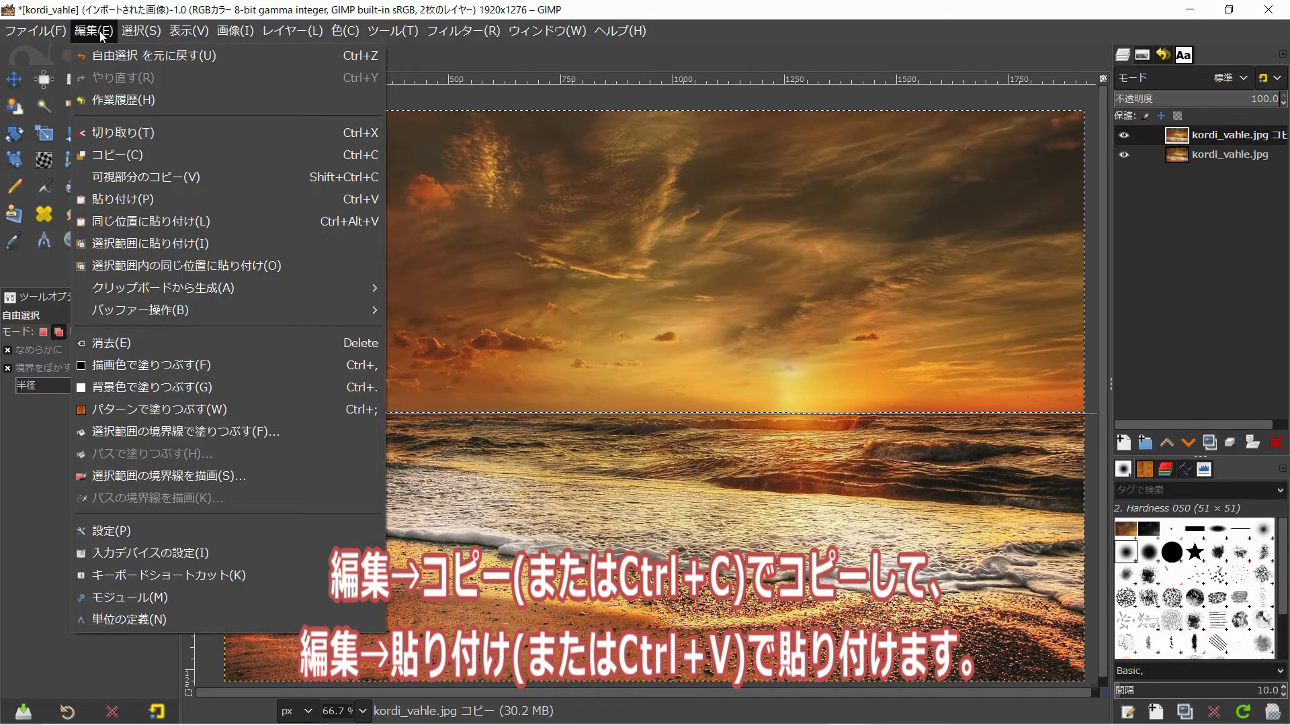
pyautogui.click(121, 198)
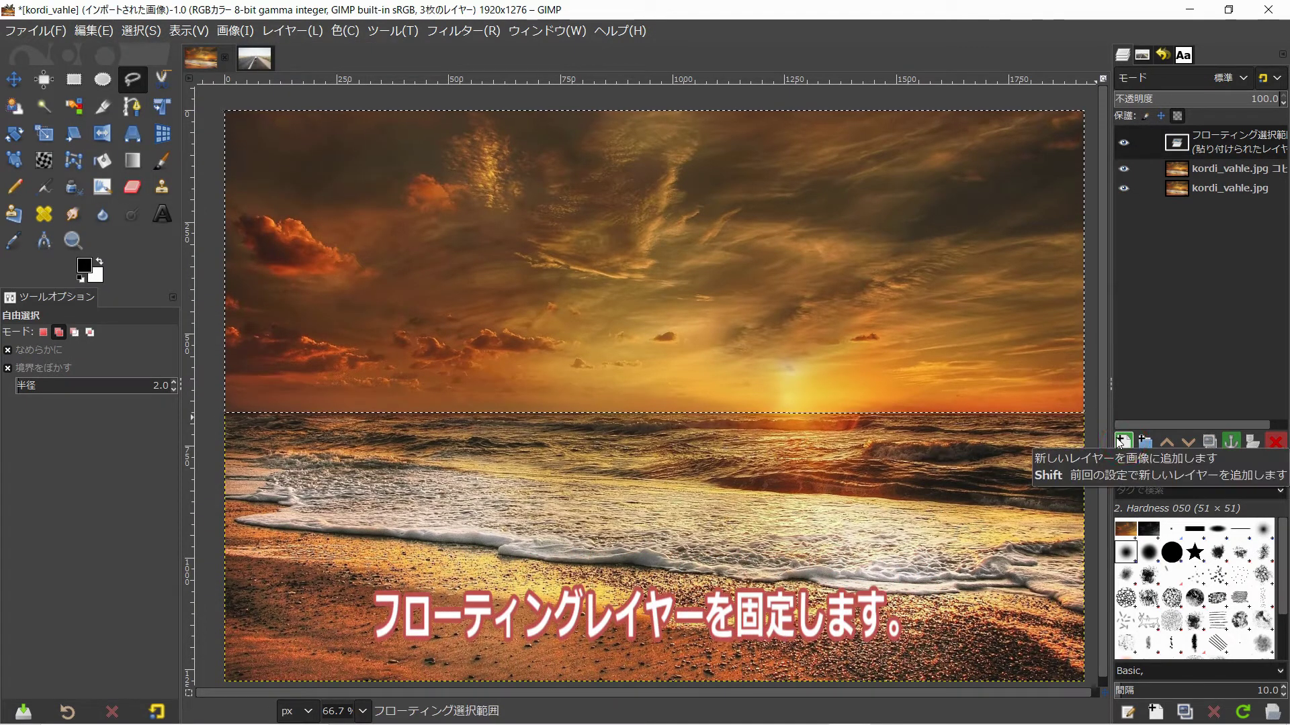
pyautogui.click(1119, 442)
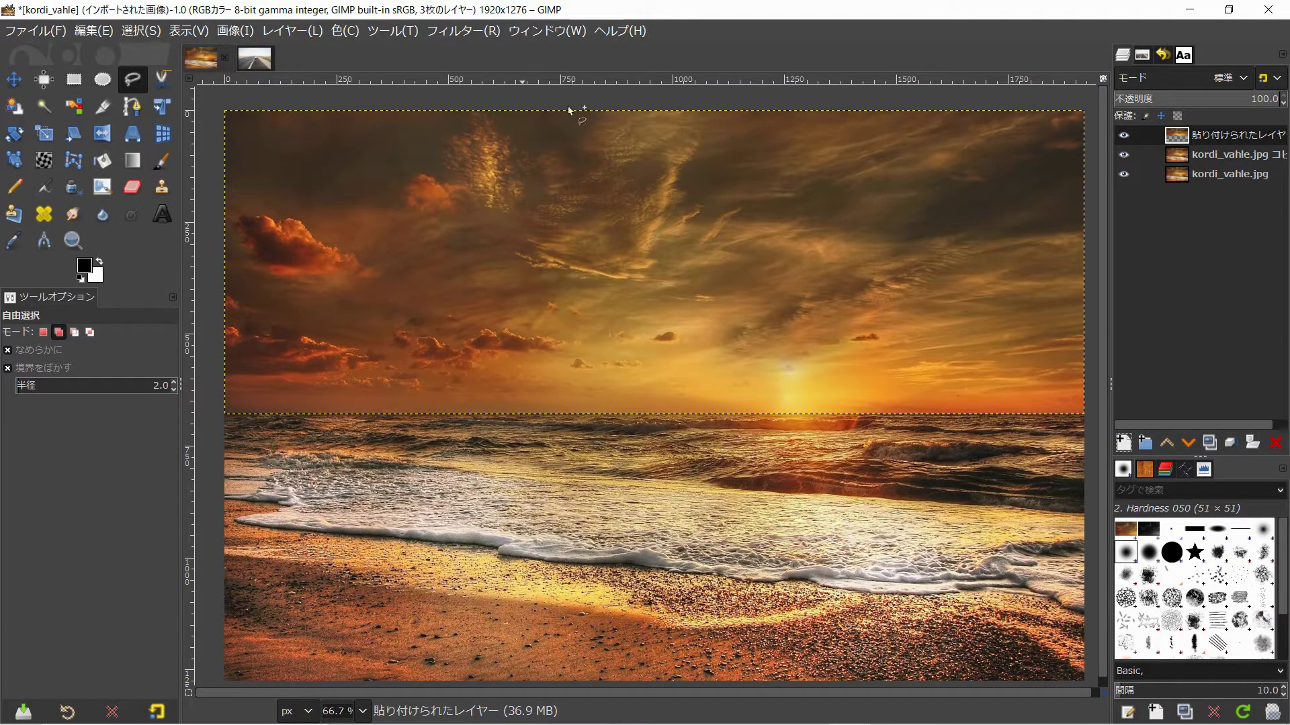
pyautogui.click(1178, 116)
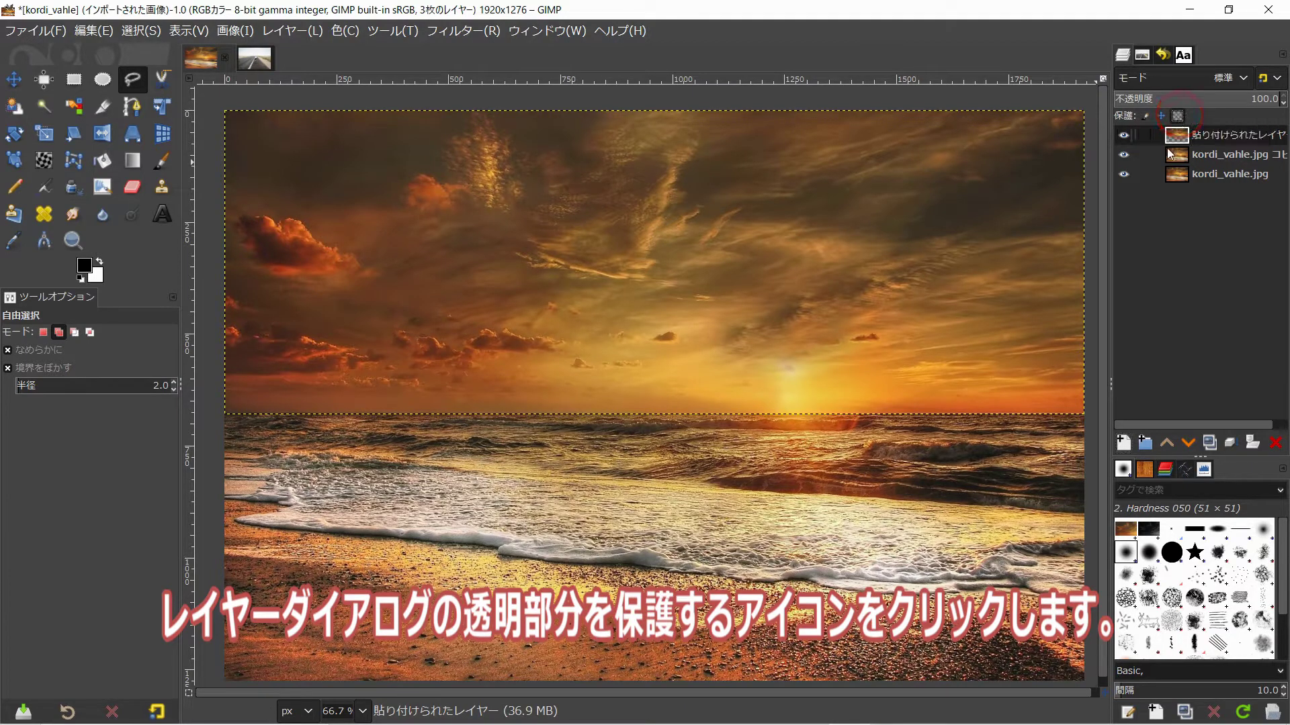
# Apply 放射形モーションぼかし (Zoom Motion Blur) to the sky layer, centred on the sun at X 0.659, Y 0.847, with blurring factor 0.119
pyautogui.click(466, 32)
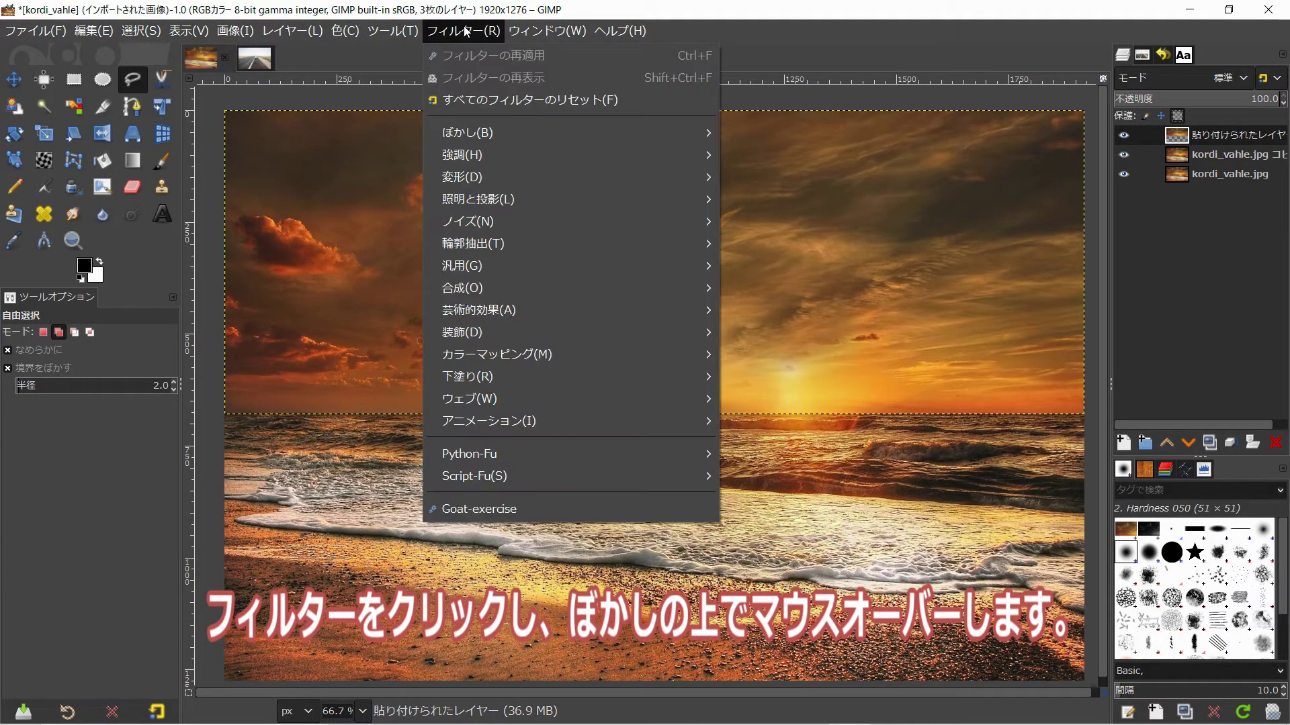
pyautogui.moveTo(491, 132)
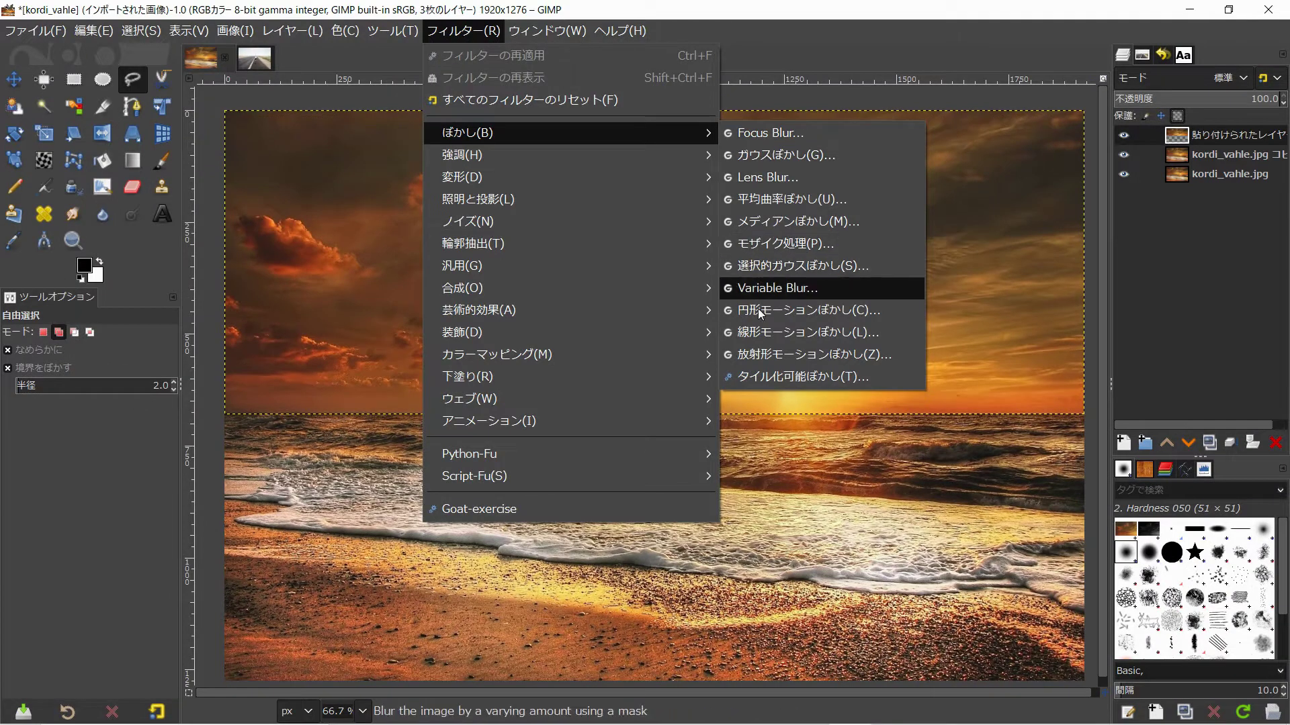
pyautogui.click(856, 358)
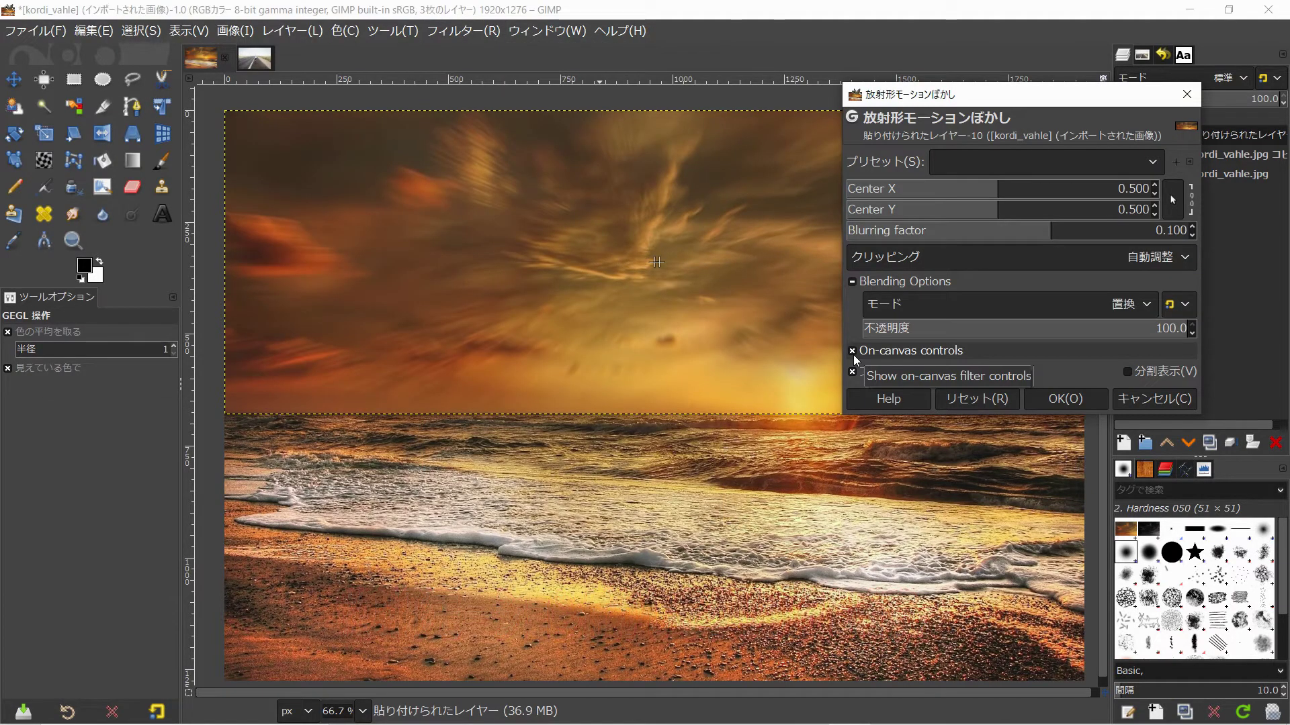
pyautogui.moveTo(972, 103); pyautogui.dragTo(1035, 55)
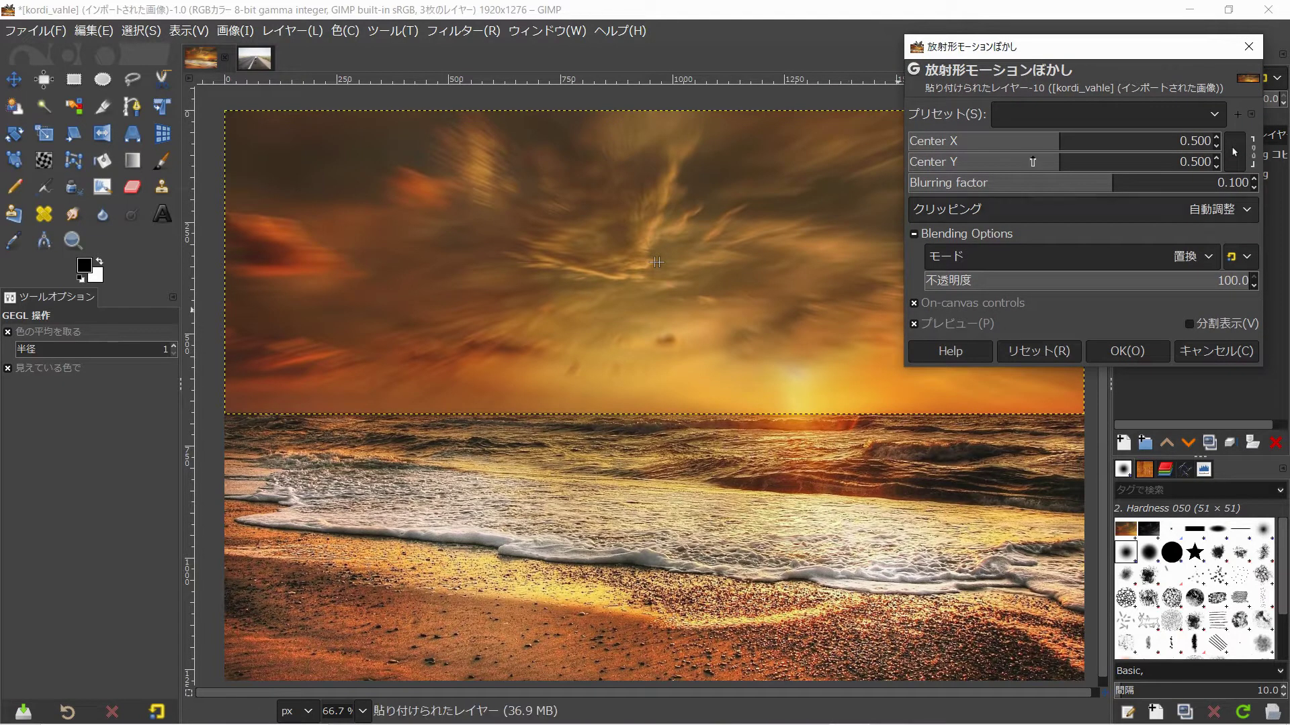
pyautogui.moveTo(1039, 140); pyautogui.dragTo(1165, 165)
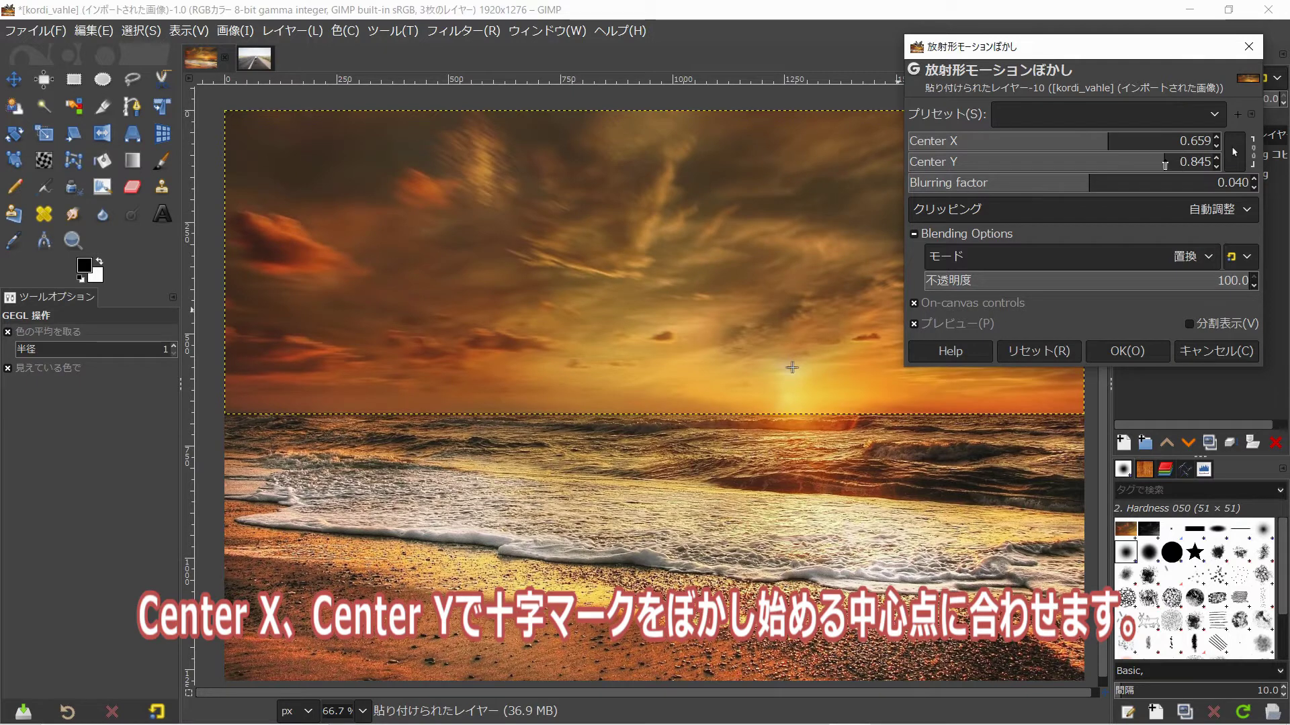
pyautogui.click(1092, 186)
pyautogui.moveTo(1092, 185); pyautogui.dragTo(1118, 187)
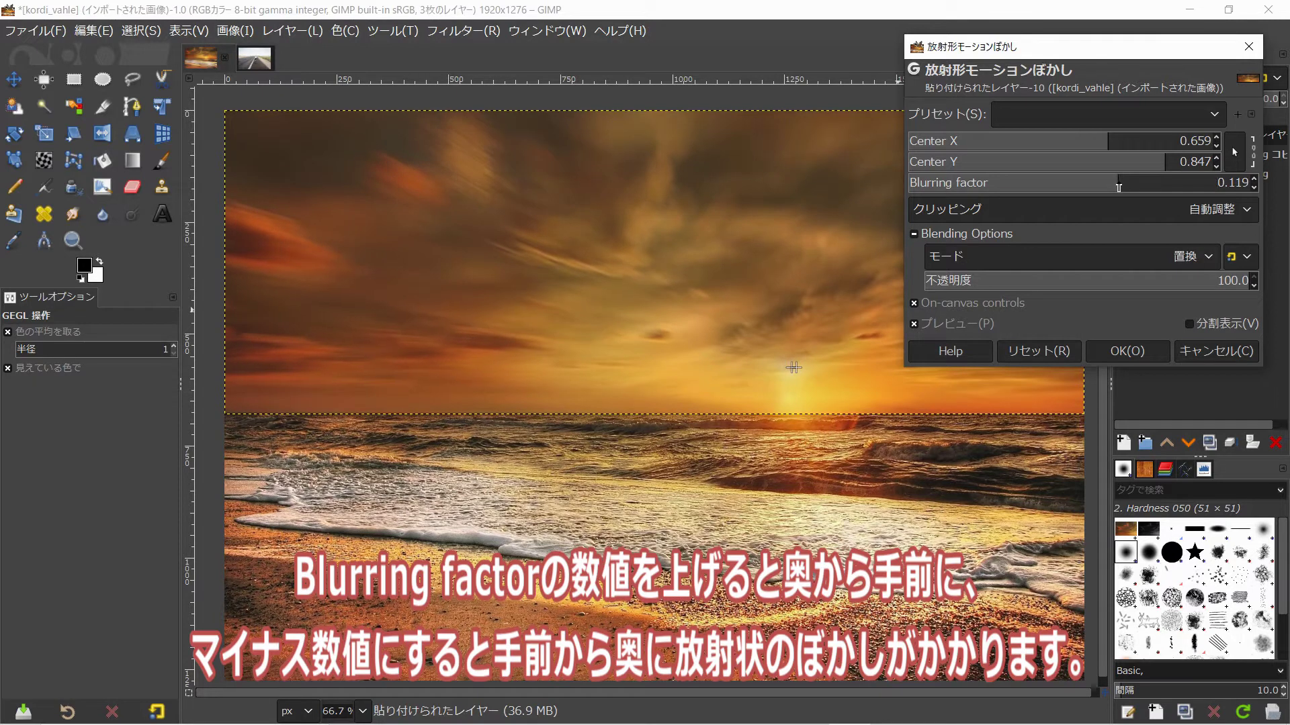
pyautogui.click(1140, 351)
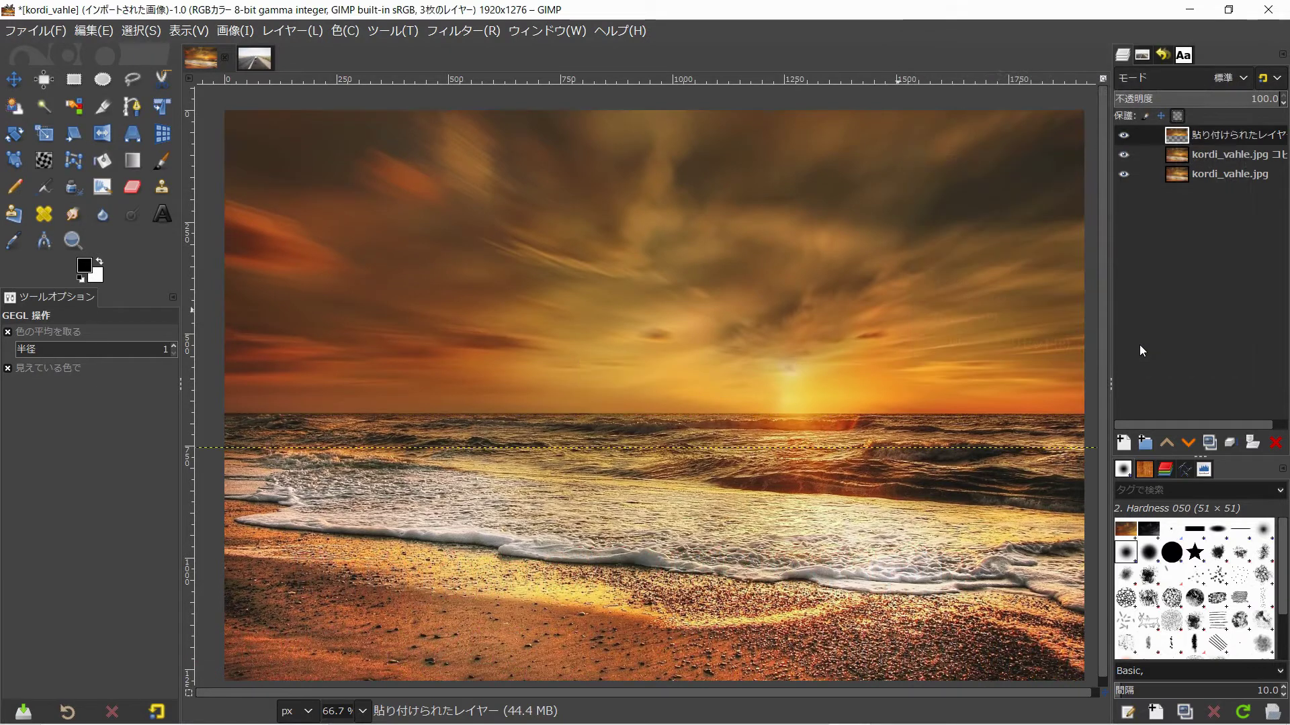
# Fit the blurred sky layer to the canvas size and add a white layer mask to it
pyautogui.click(292, 32)
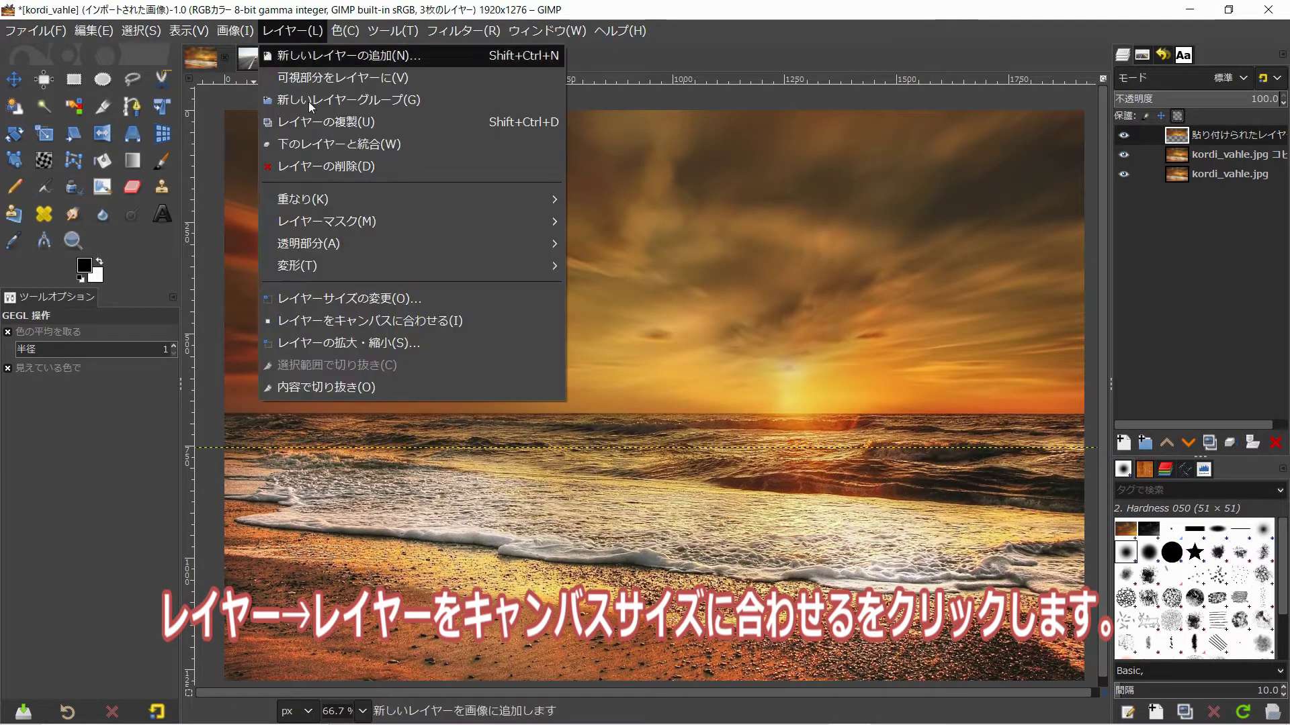
pyautogui.click(336, 320)
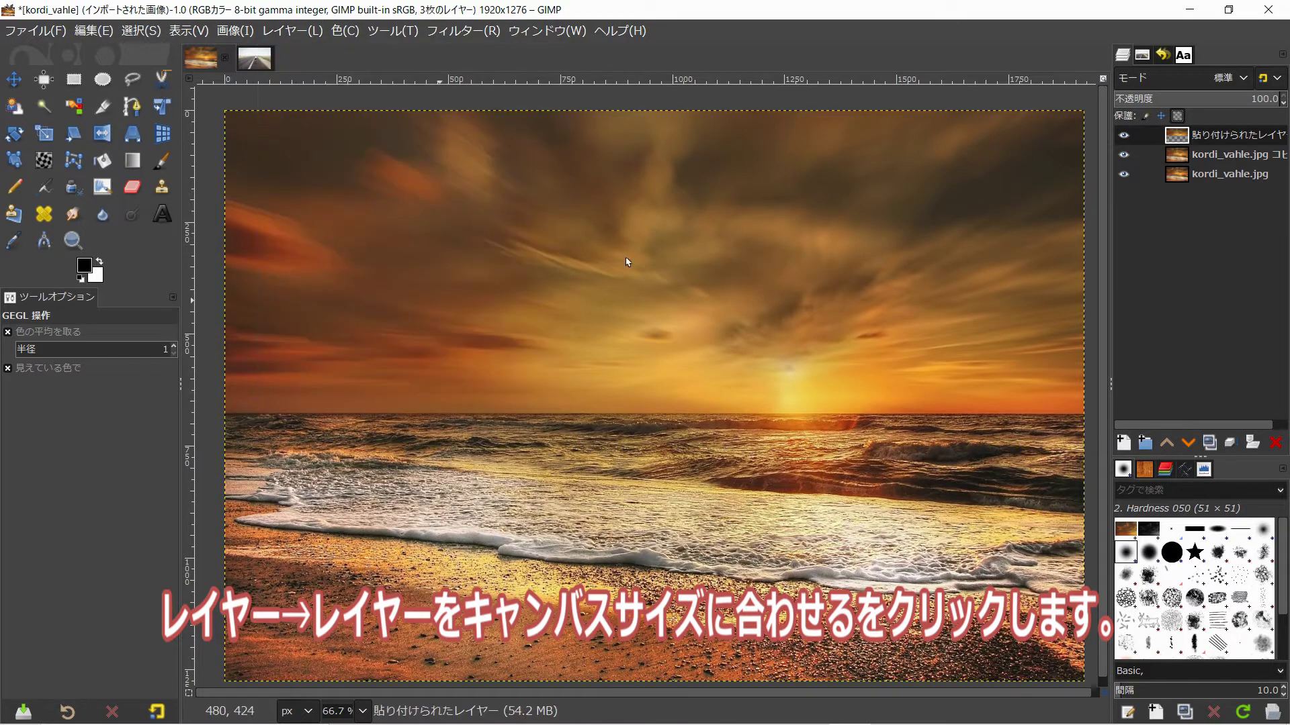
pyautogui.keyDown('shift'); pyautogui.click(1184, 139); pyautogui.keyUp('shift')
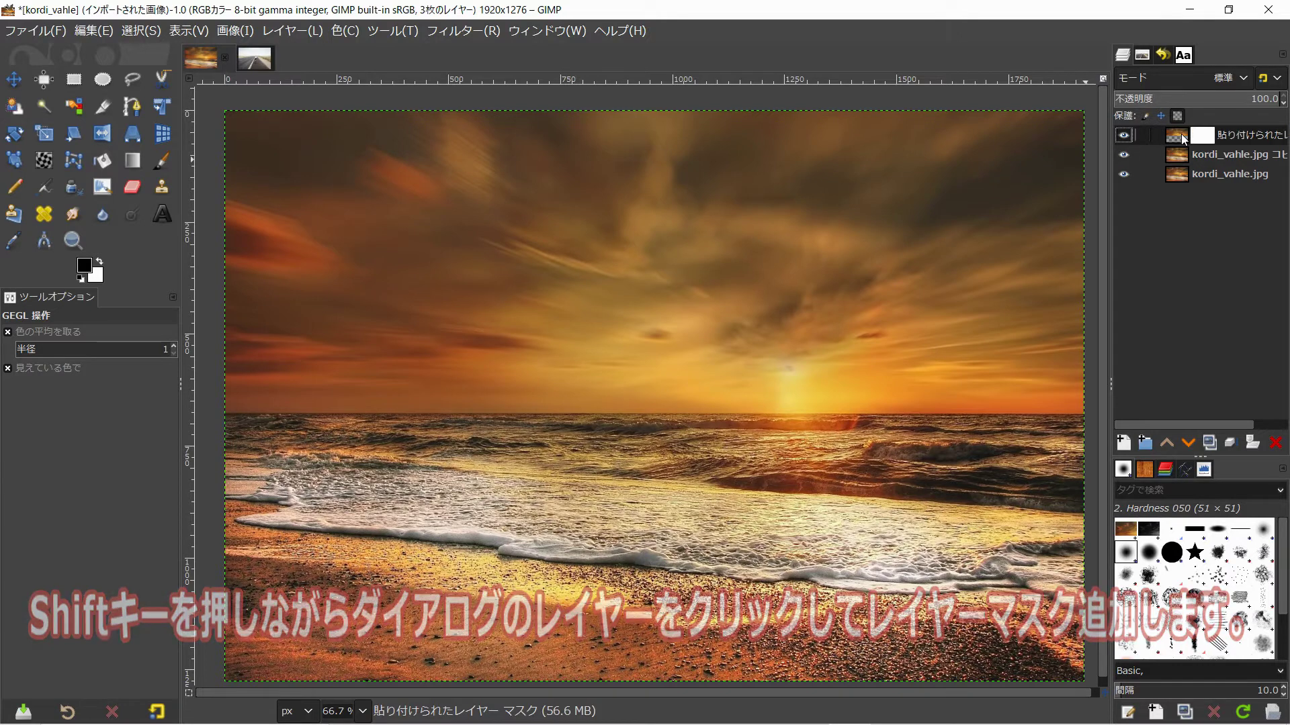
# Set up the Gradient tool with 描画色から透明 (foreground to transparent) and the 放射状 (radial) shape
pyautogui.click(133, 160)
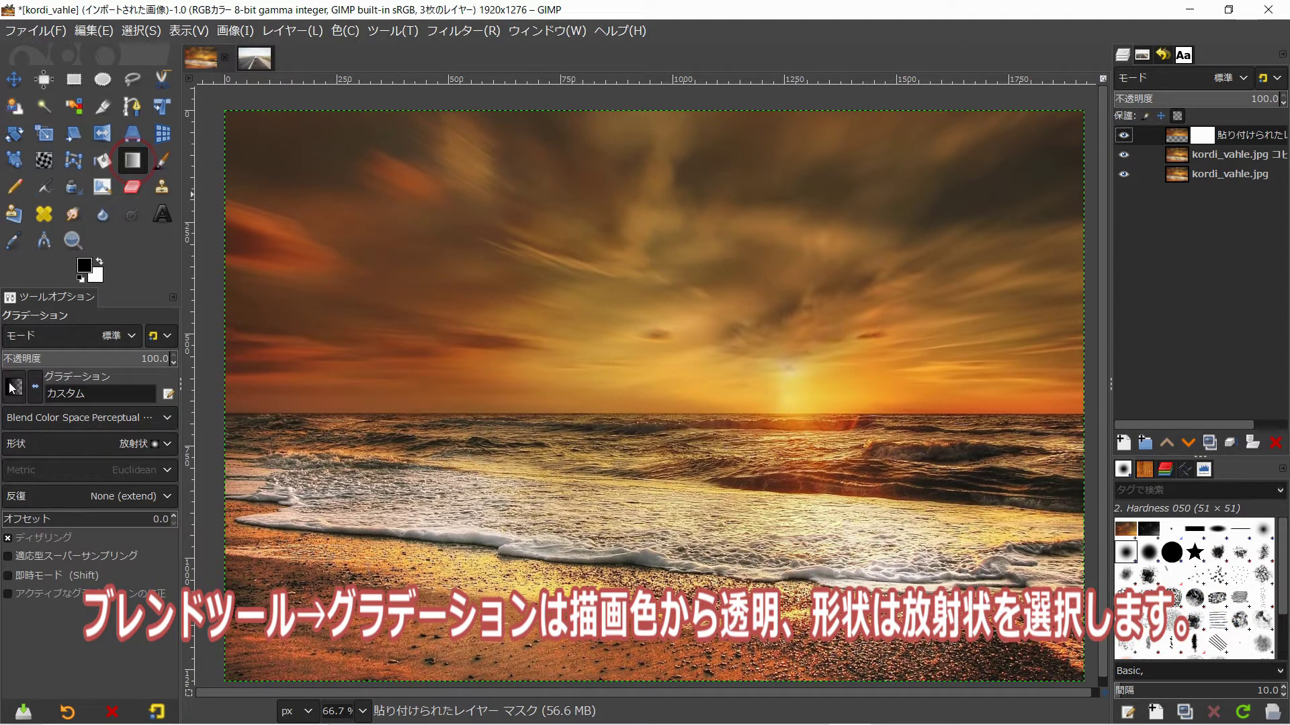
pyautogui.click(13, 387)
pyautogui.click(67, 438)
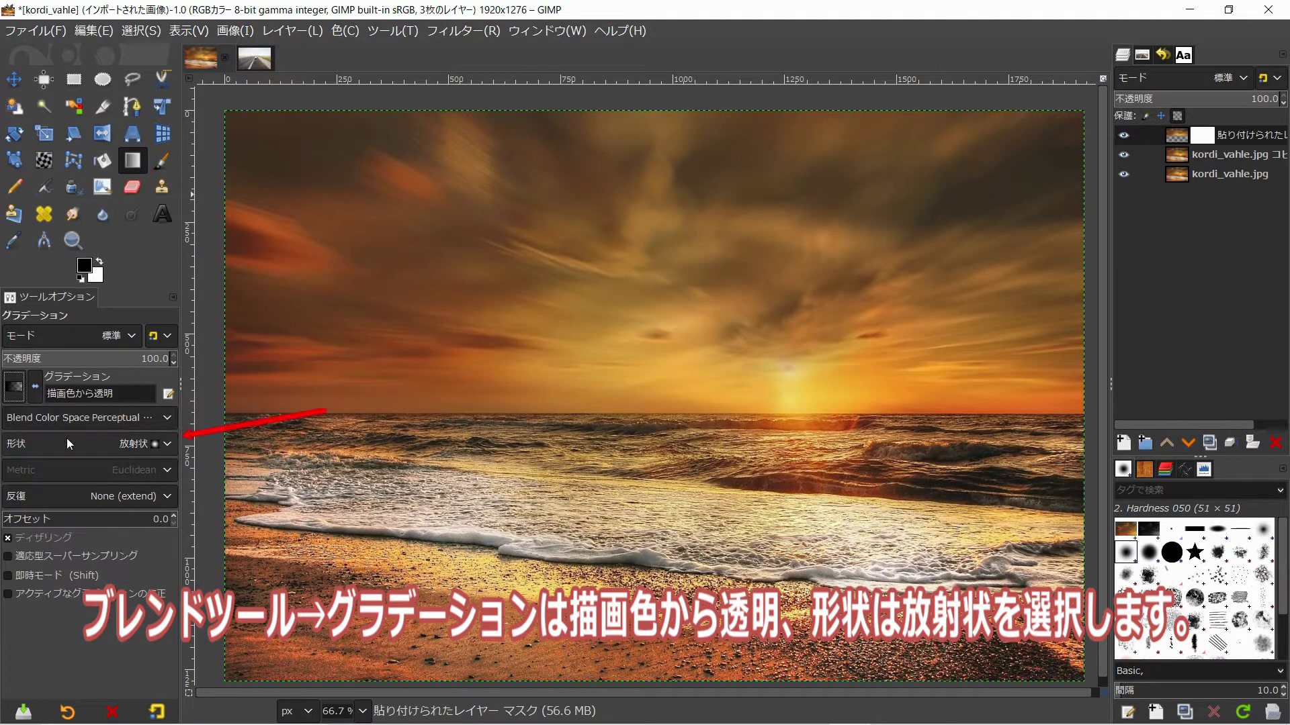
pyautogui.click(166, 444)
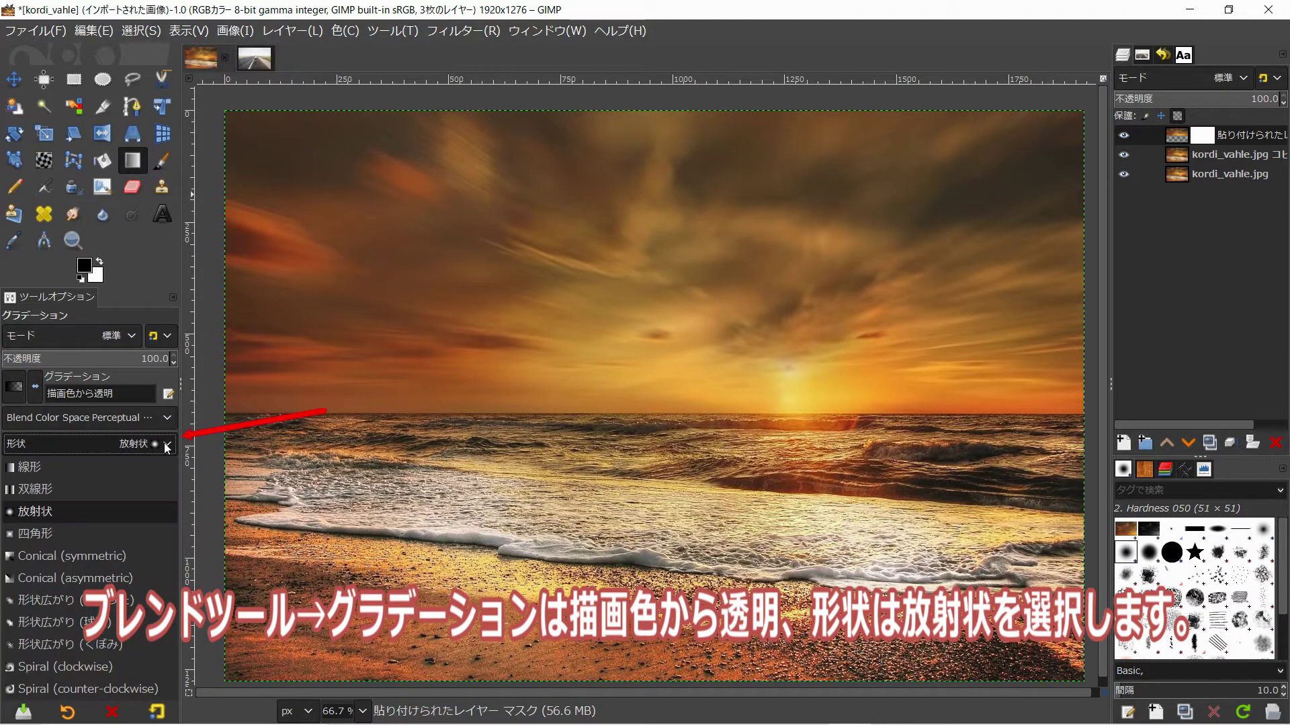
pyautogui.click(67, 513)
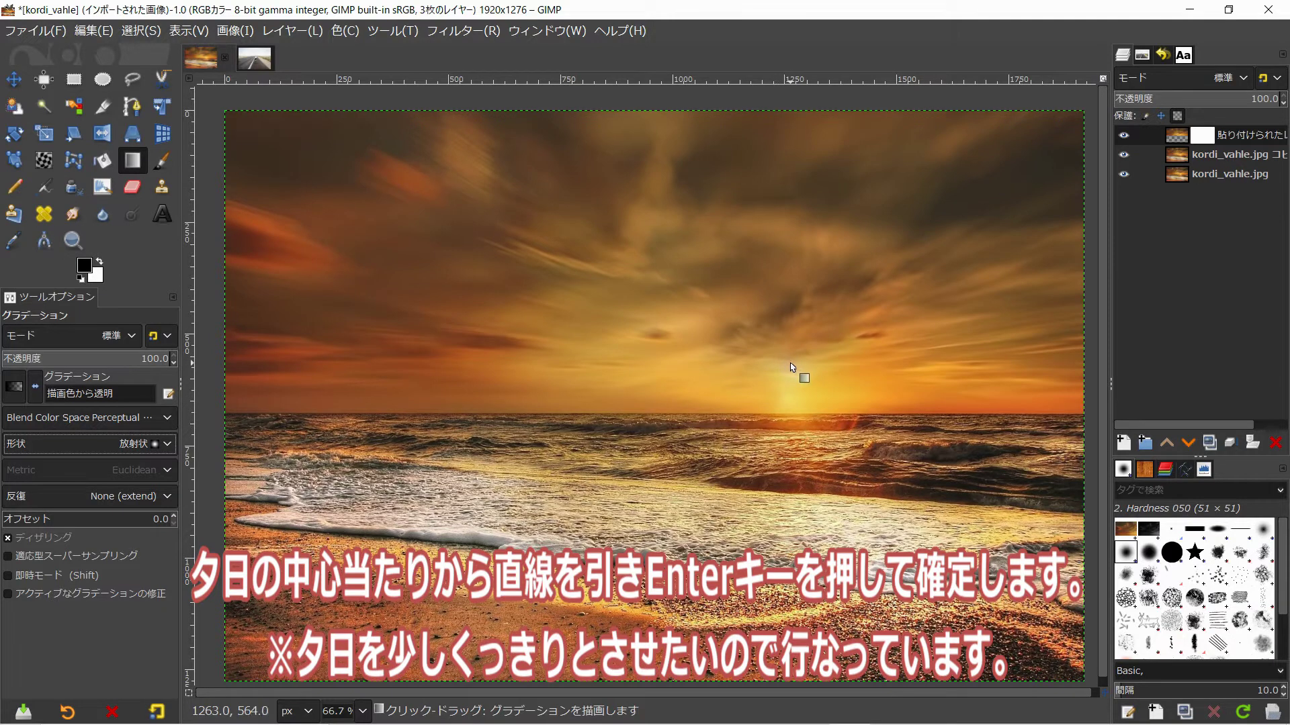
# Draw a radial gradient about 154 px long on the mask, straight down from the sun's centre, and hide the sky layer for comparison
pyautogui.moveTo(791, 363); pyautogui.dragTo(791, 435)
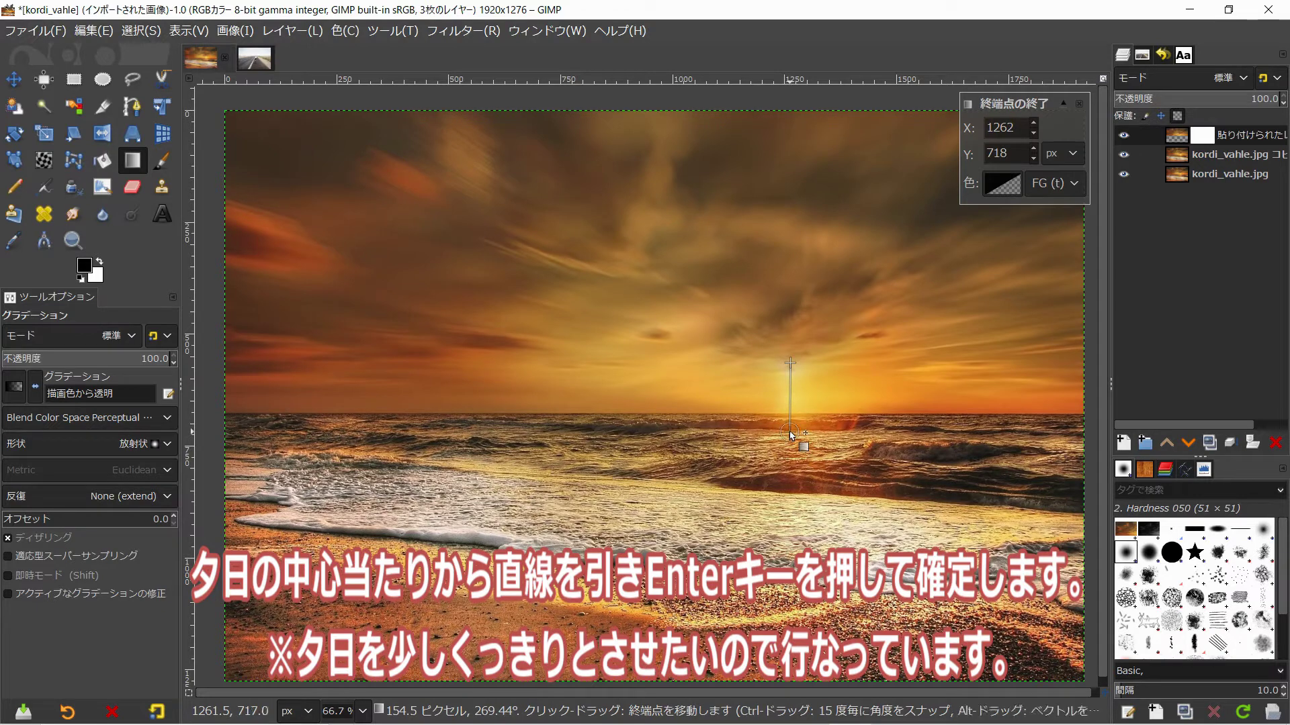
pyautogui.press('Return')
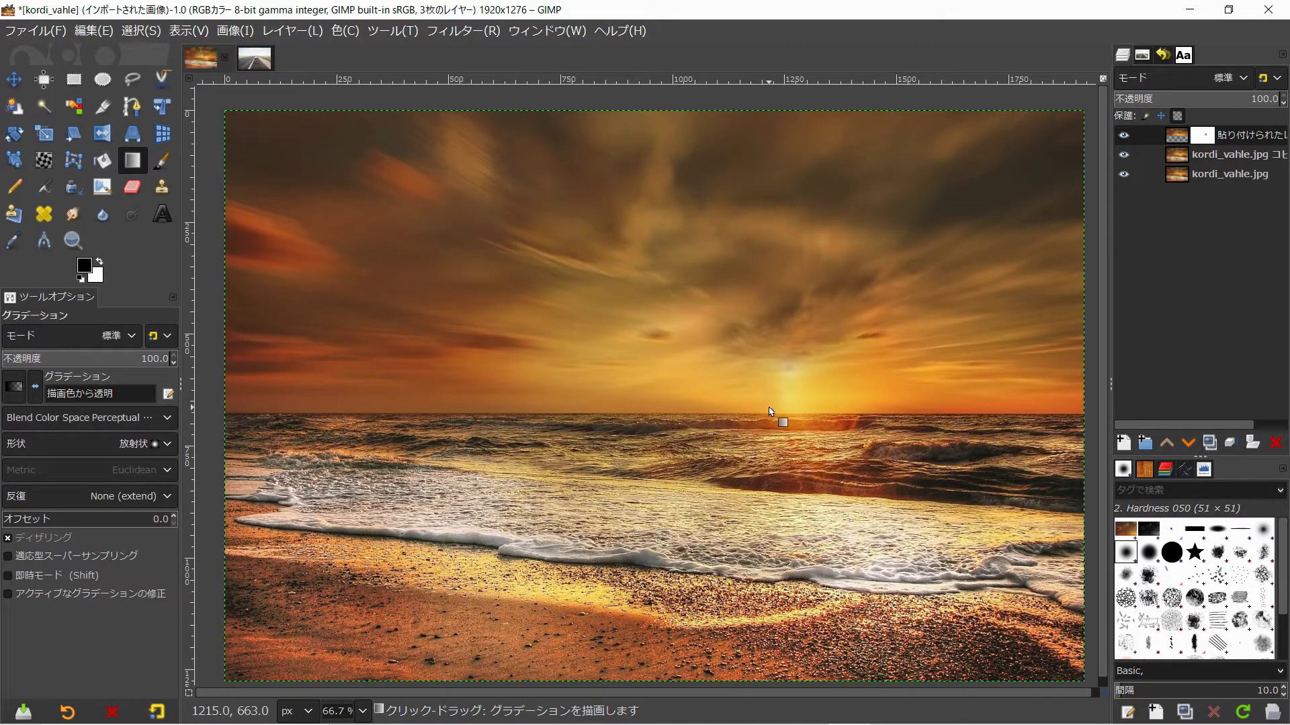
pyautogui.click(1125, 135)
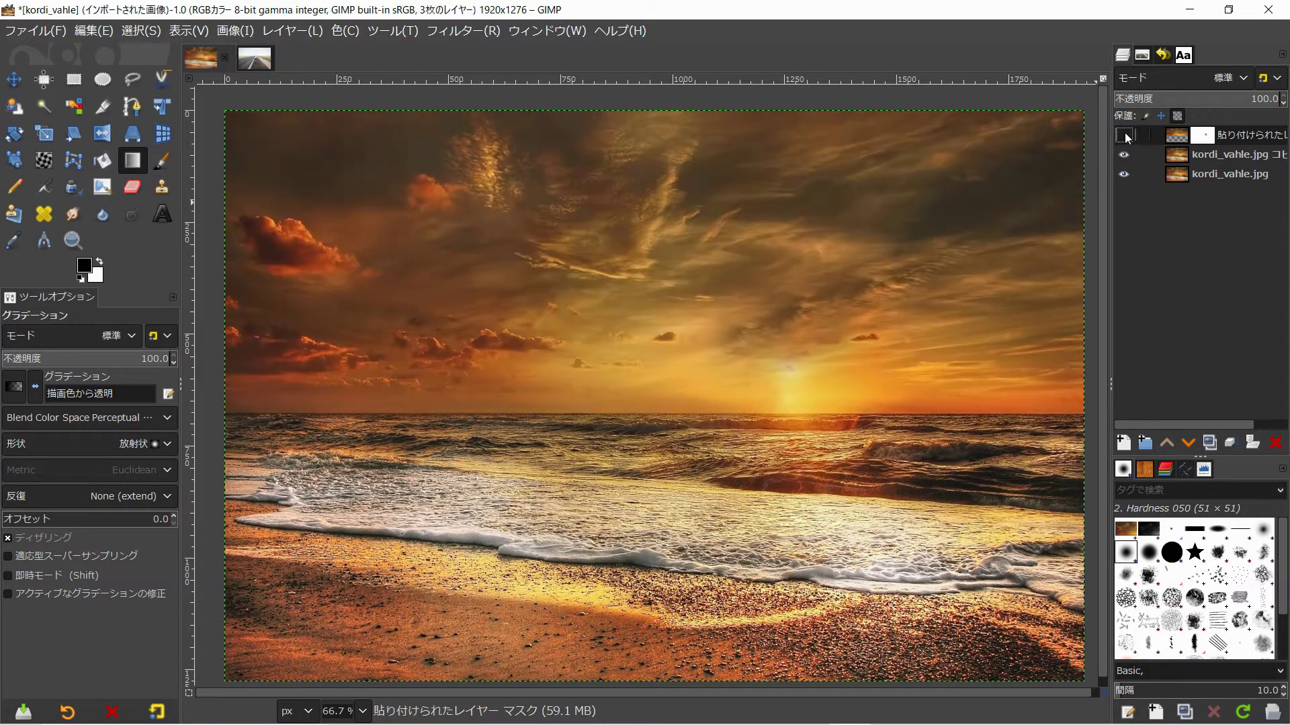
# Compare the sky with and without the blurred layer and leave the layer visible
pyautogui.click(1125, 137)
pyautogui.click(1125, 135)
pyautogui.click(1125, 135)
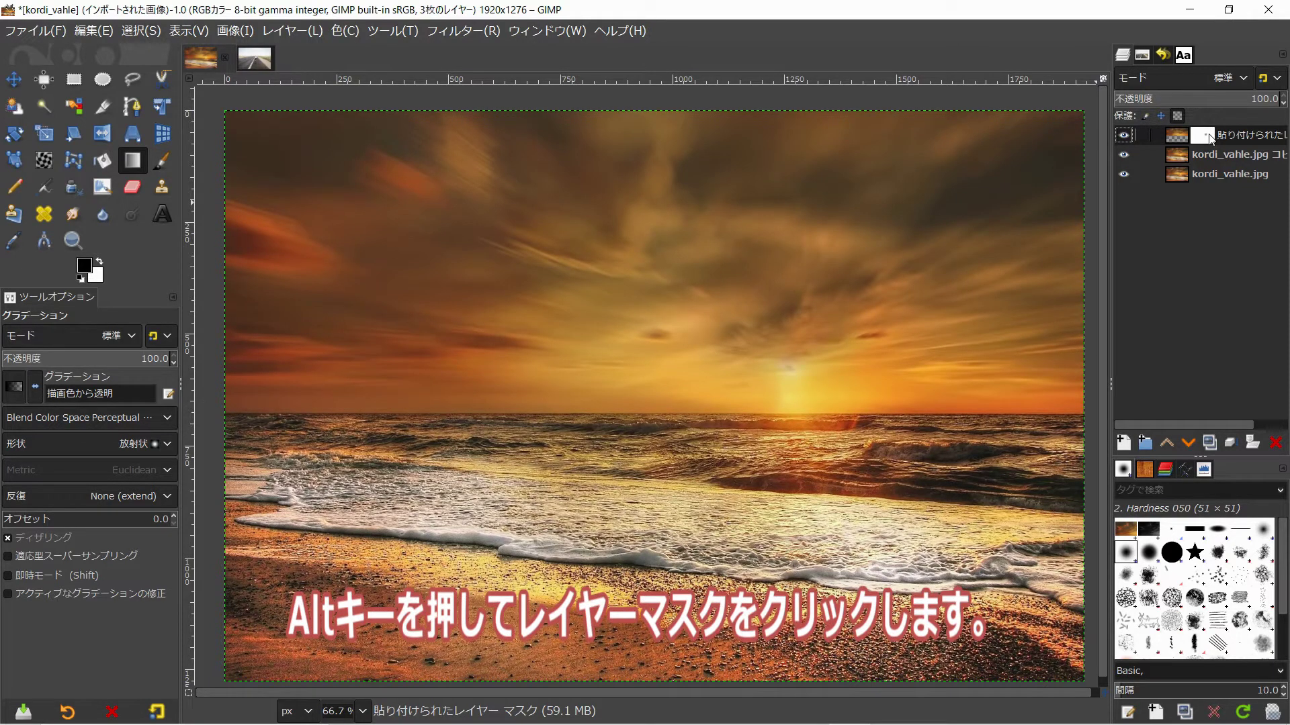
# Display the sky layer's mask alone, darken its radial spot with a Curves point at input 134, output 86, and return to the image view
pyautogui.keyDown('alt'); pyautogui.click(1209, 137); pyautogui.keyUp('alt')
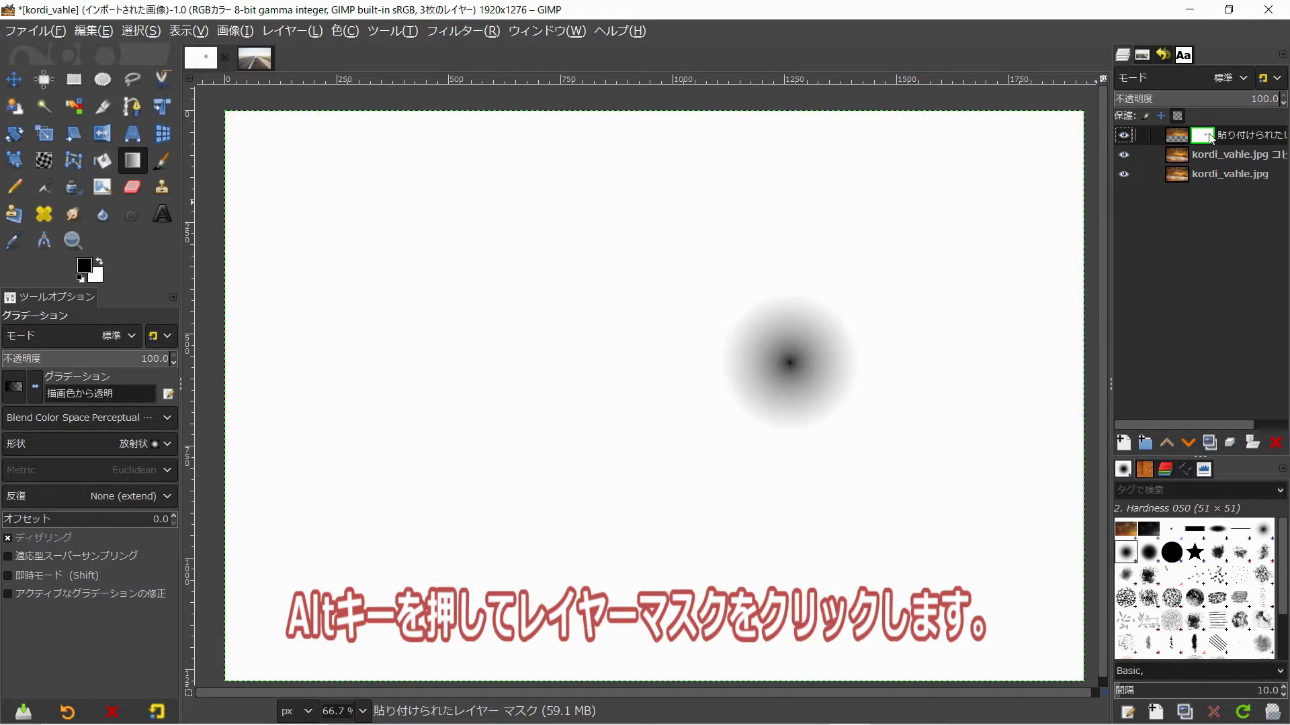
pyautogui.click(345, 31)
pyautogui.click(379, 255)
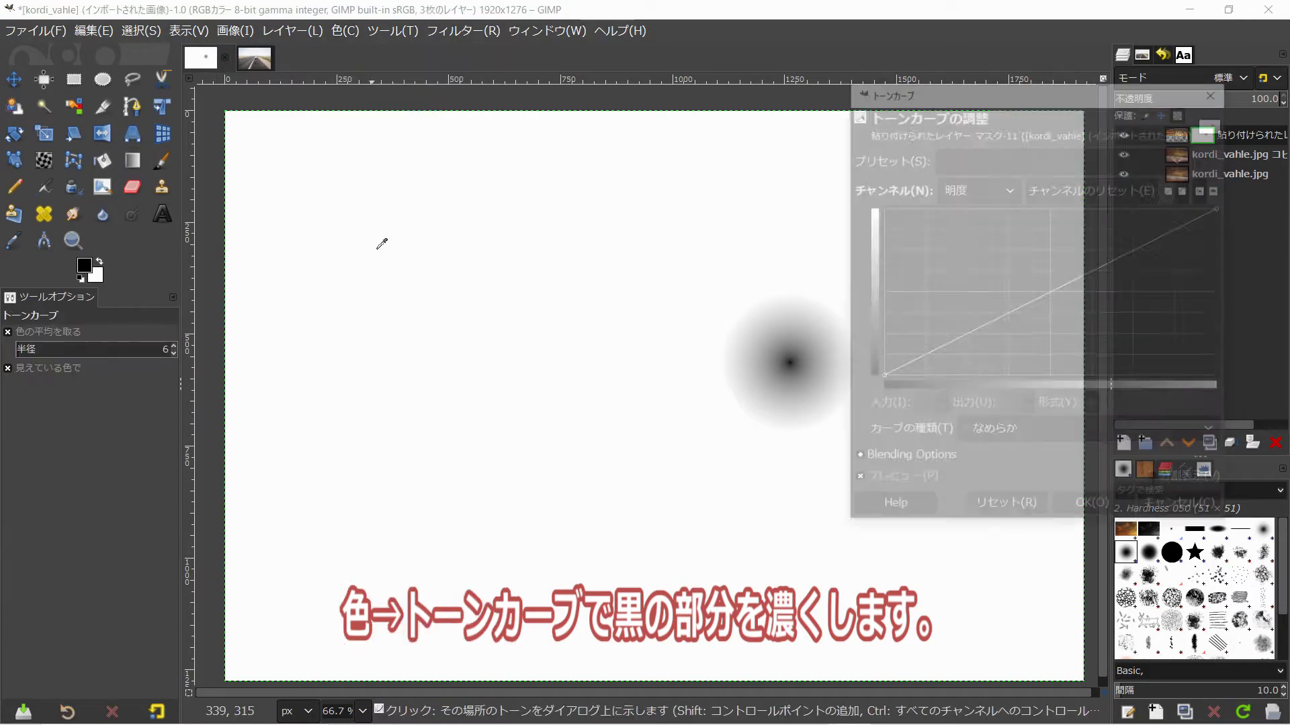
pyautogui.click(1034, 289)
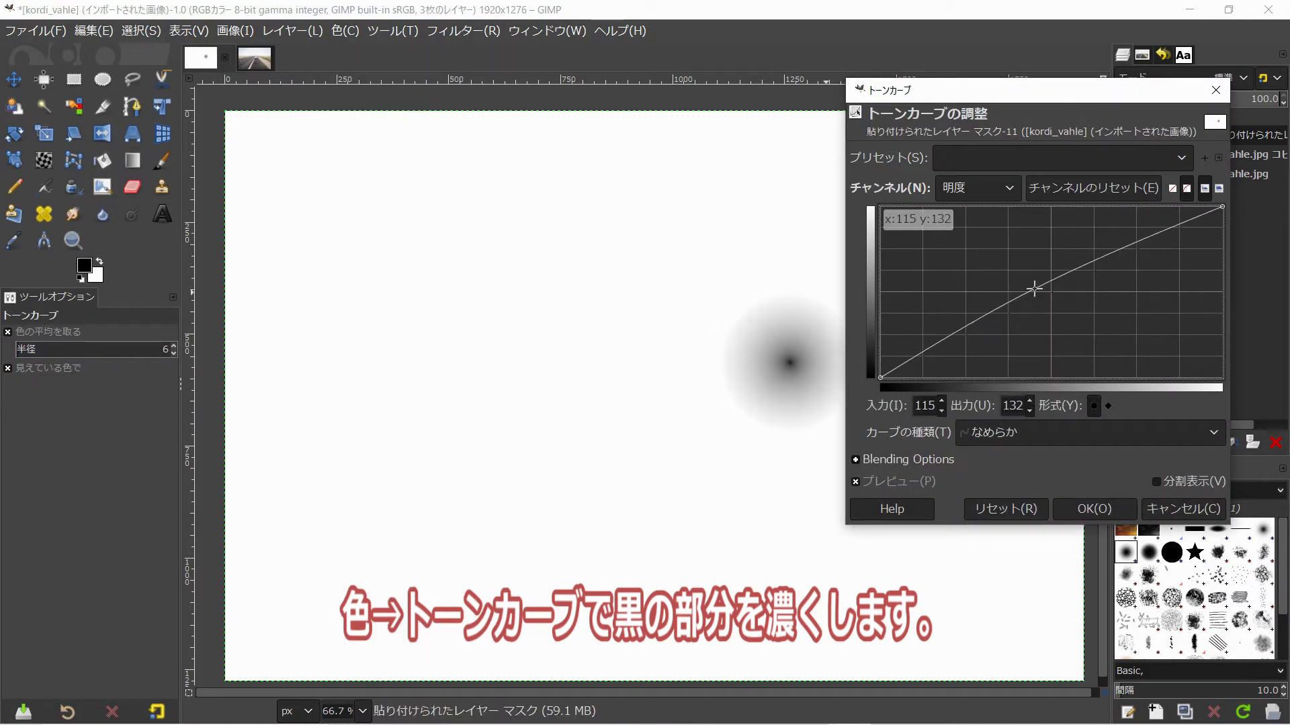
pyautogui.moveTo(1035, 289); pyautogui.dragTo(1059, 320)
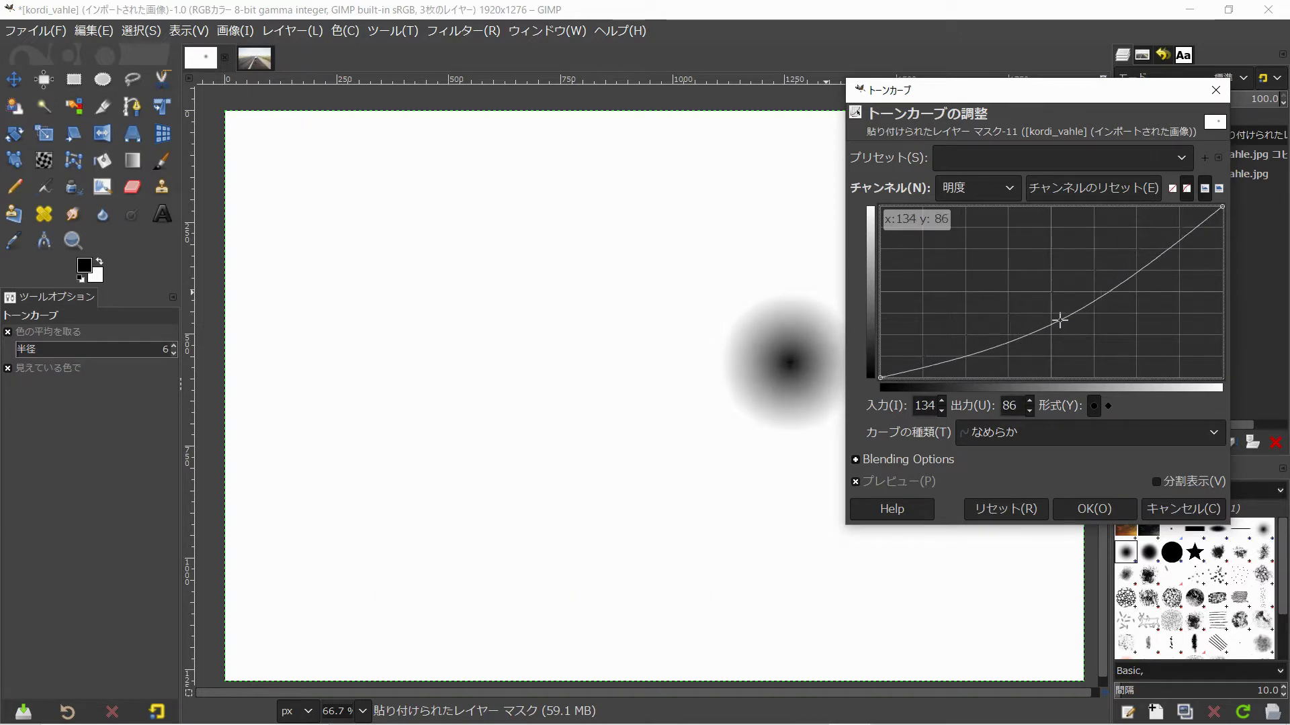
pyautogui.click(1095, 509)
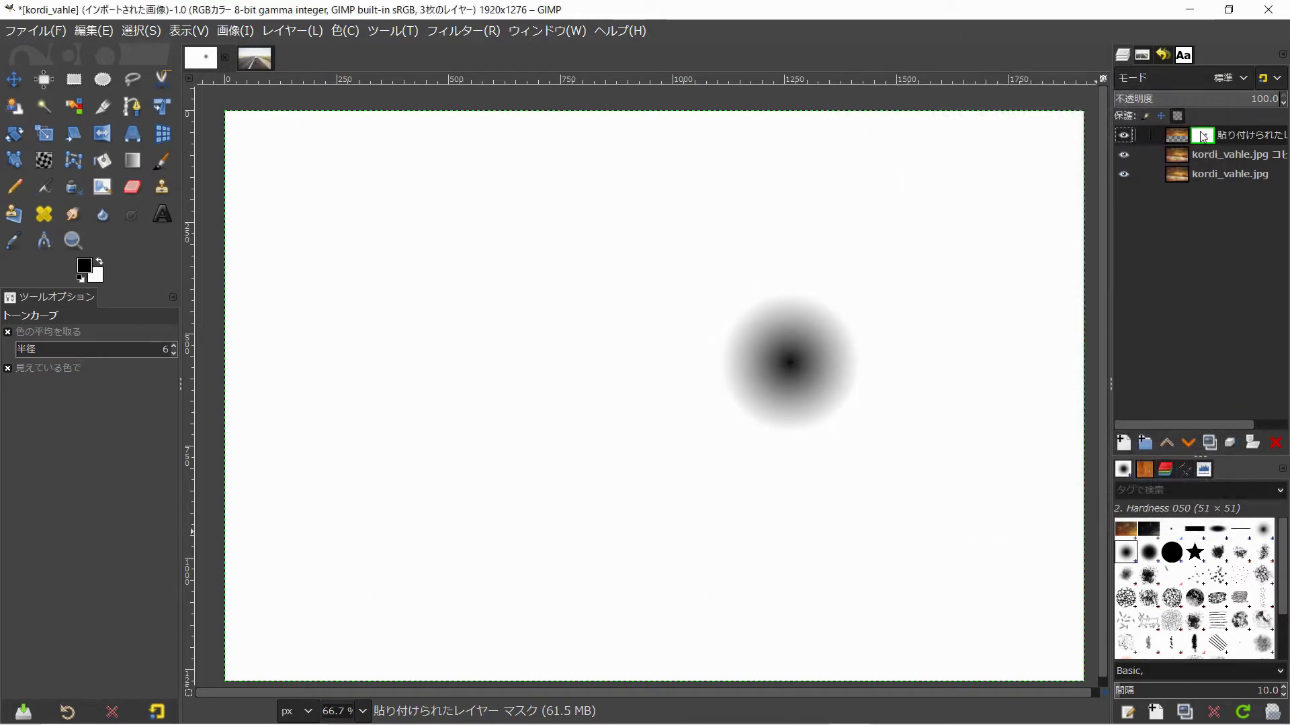
pyautogui.keyDown('alt'); pyautogui.click(1202, 136); pyautogui.keyUp('alt')
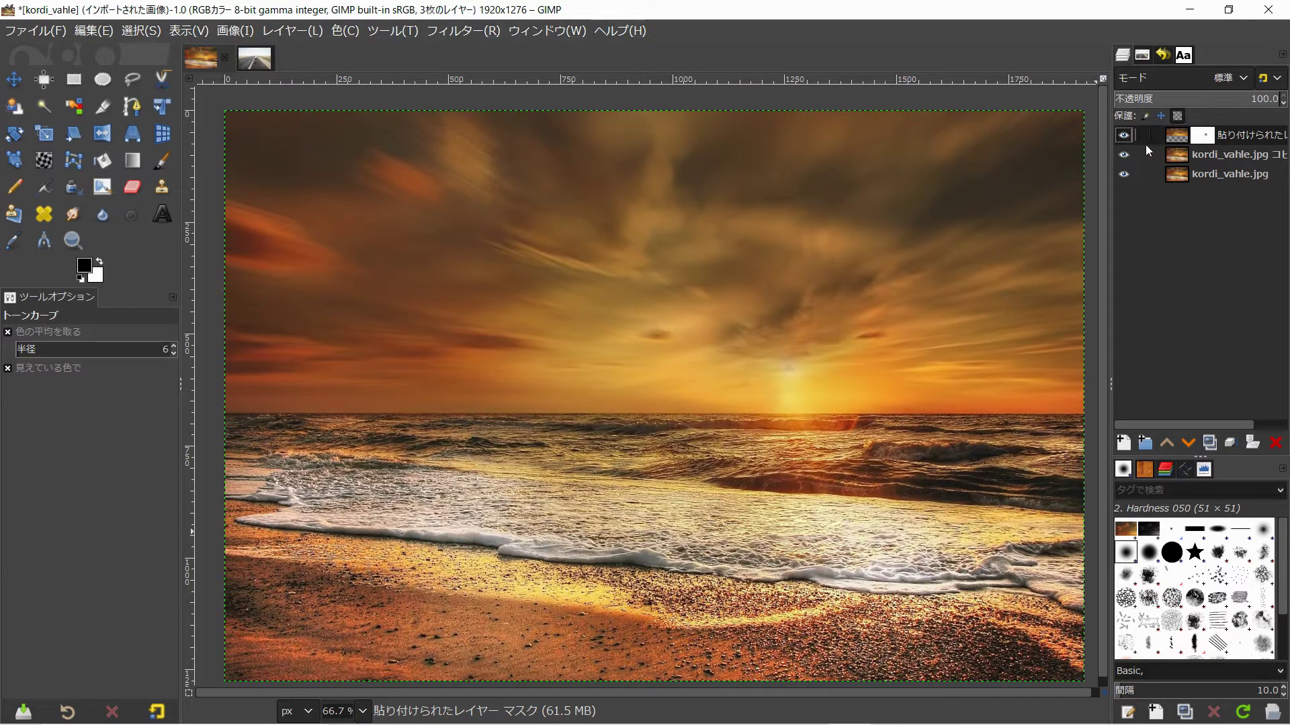
# Toggle the masked sky layer's visibility repeatedly to compare the original sunset with the blurred result
pyautogui.click(1125, 135)
pyautogui.click(1125, 135)
pyautogui.click(1125, 135)
pyautogui.click(1124, 135)
pyautogui.click(1124, 136)
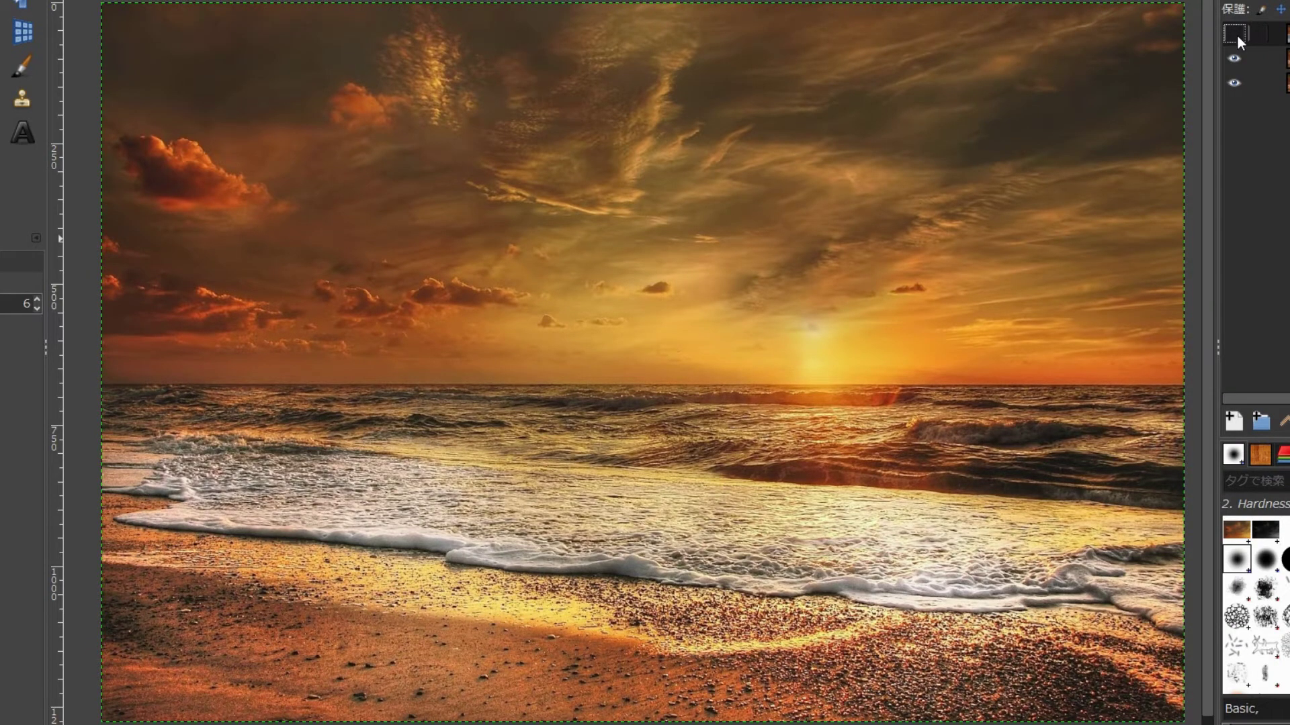
pyautogui.click(1235, 33)
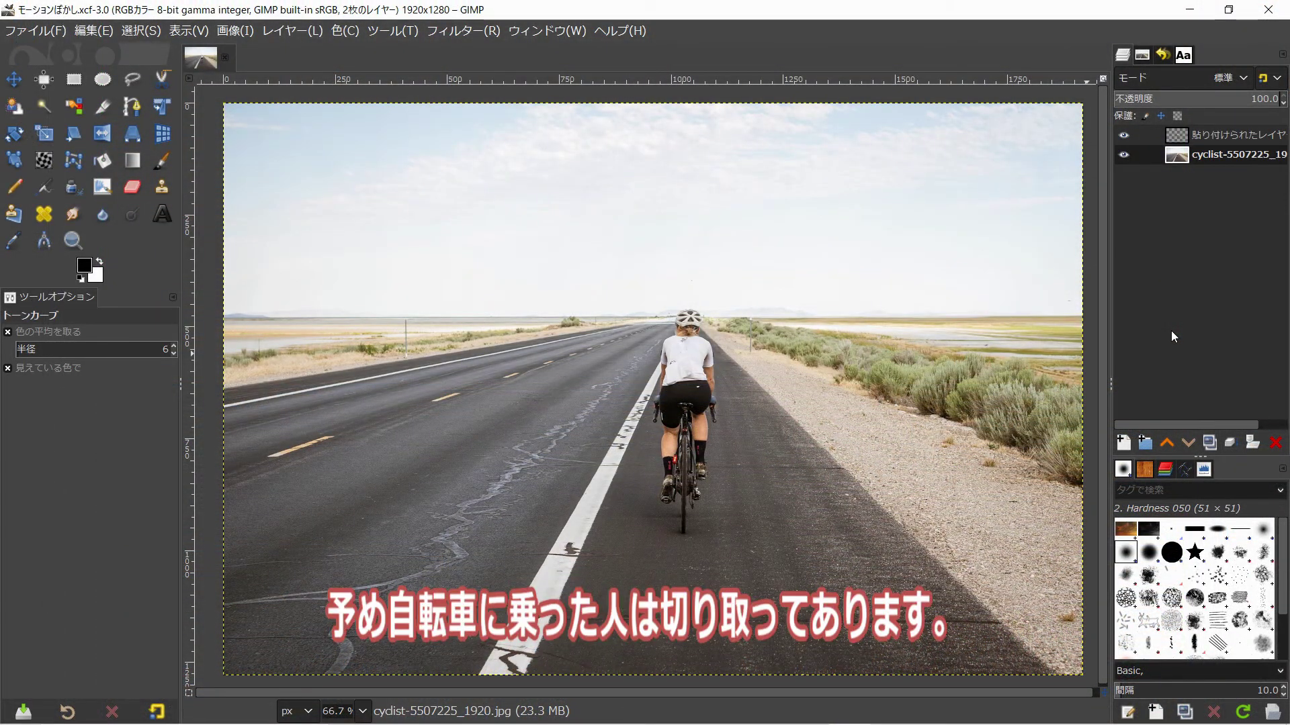
# Check the cut-out cyclist with the road photo layer briefly hidden, and duplicate that photo layer twice
pyautogui.click(1124, 155)
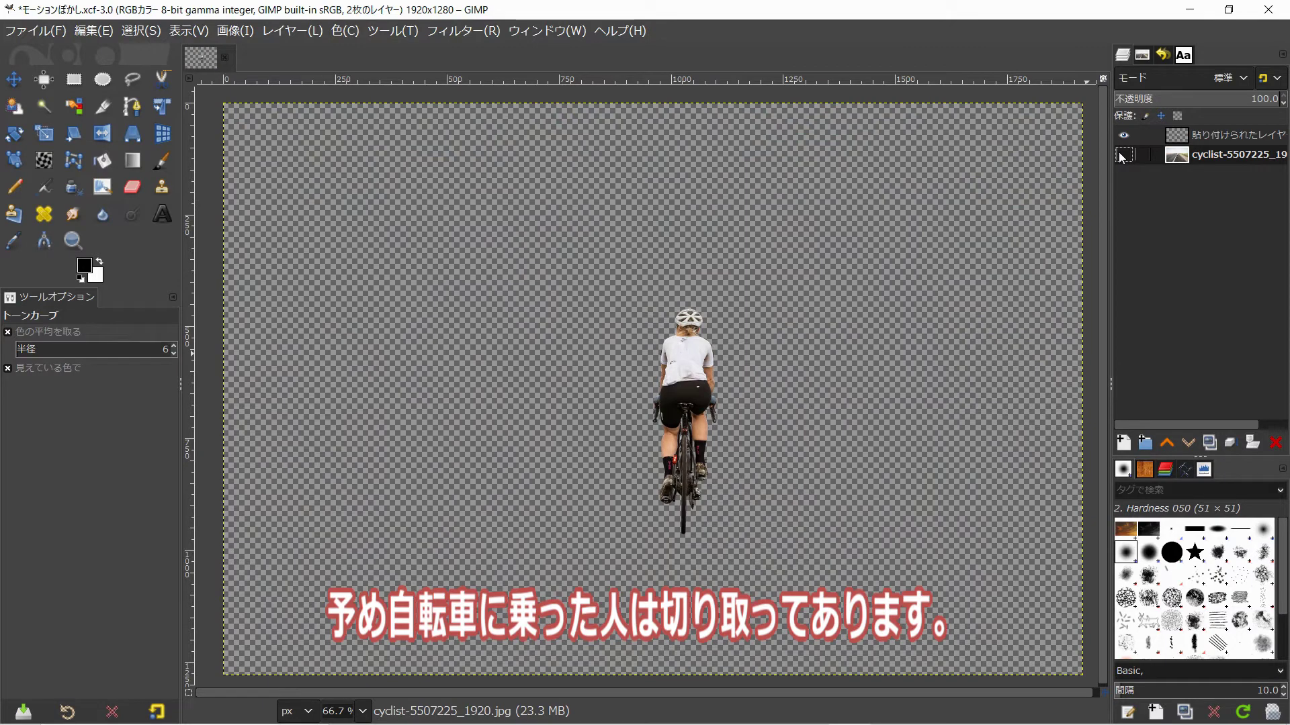
pyautogui.click(1120, 155)
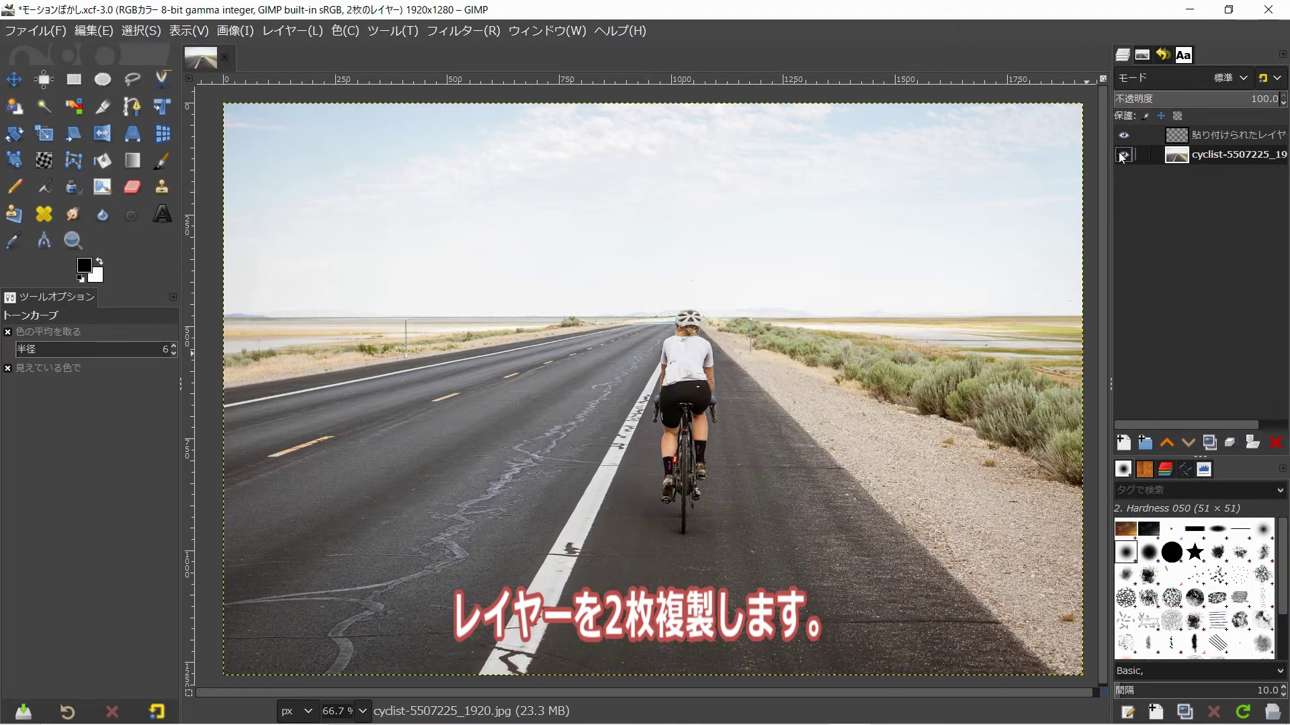
pyautogui.click(1207, 446)
pyautogui.click(1207, 446)
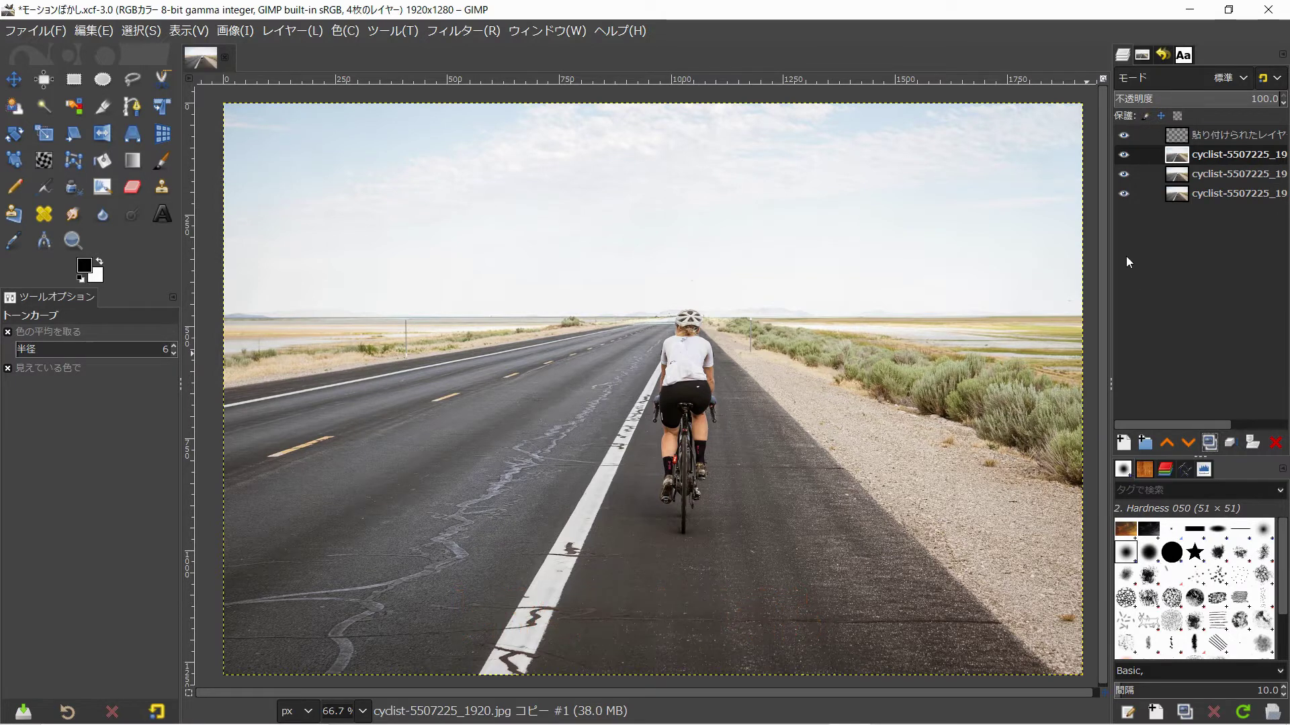
# Select the opaque area of the cut-out cyclist layer and delete it from the uppermost photo copy, giving that copy an alpha channel
pyautogui.rightClick(1174, 138)
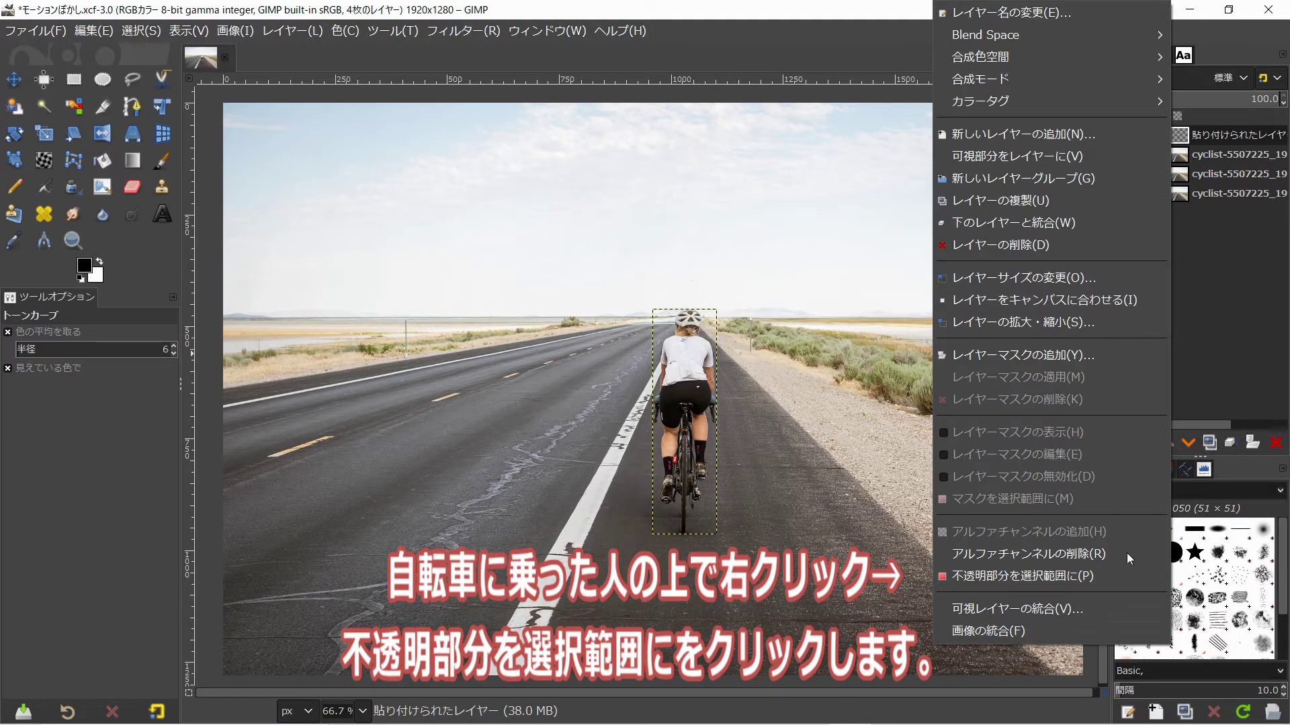
pyautogui.click(1055, 575)
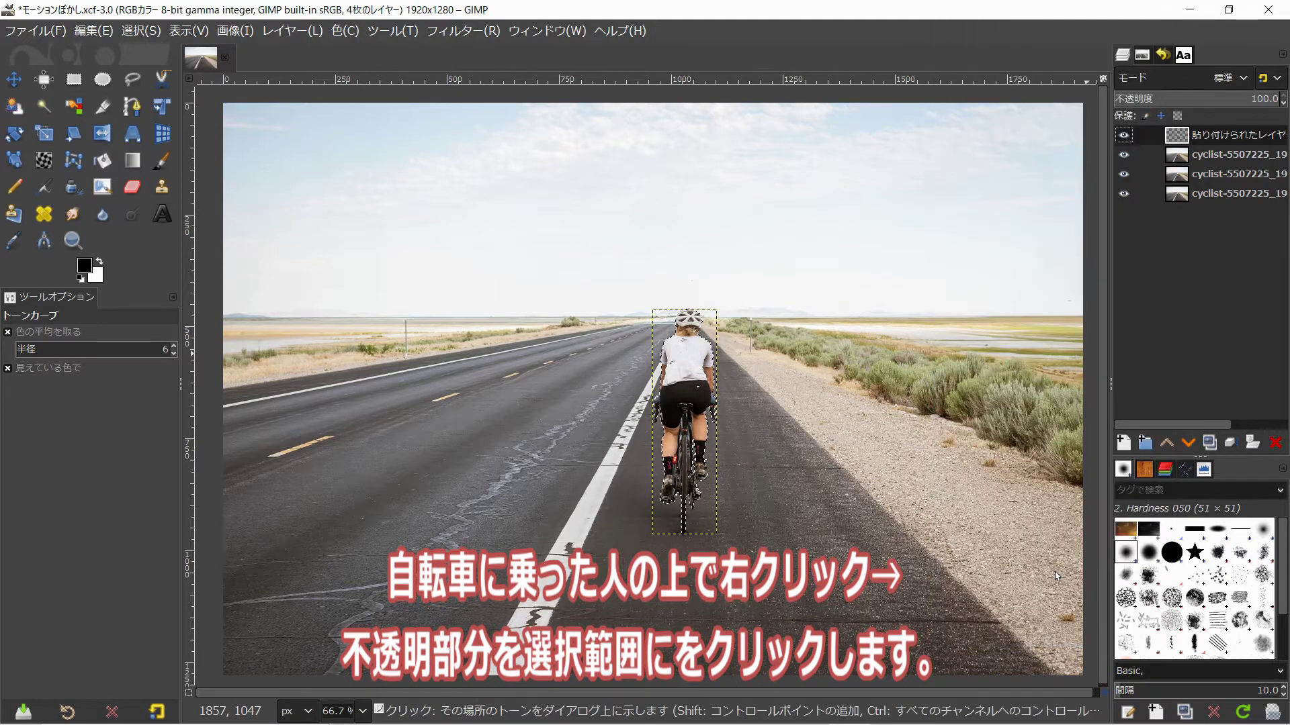
pyautogui.click(1177, 159)
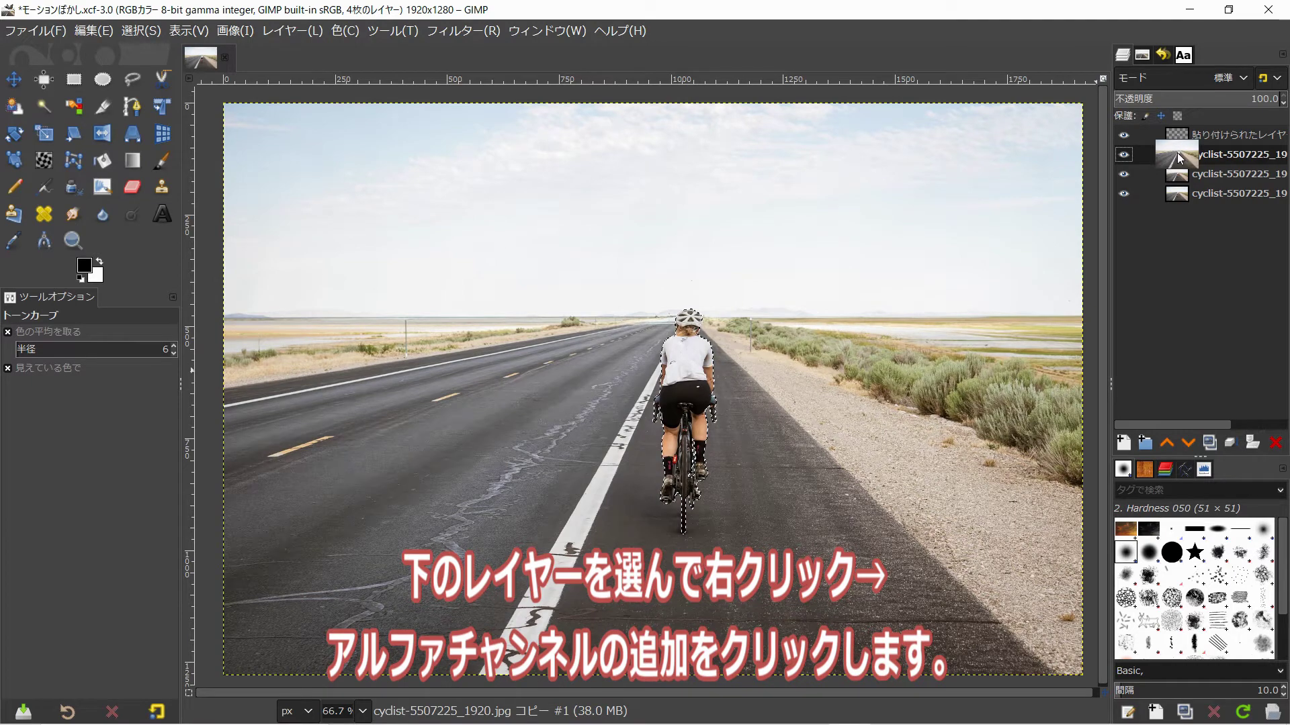
pyautogui.rightClick(1180, 158)
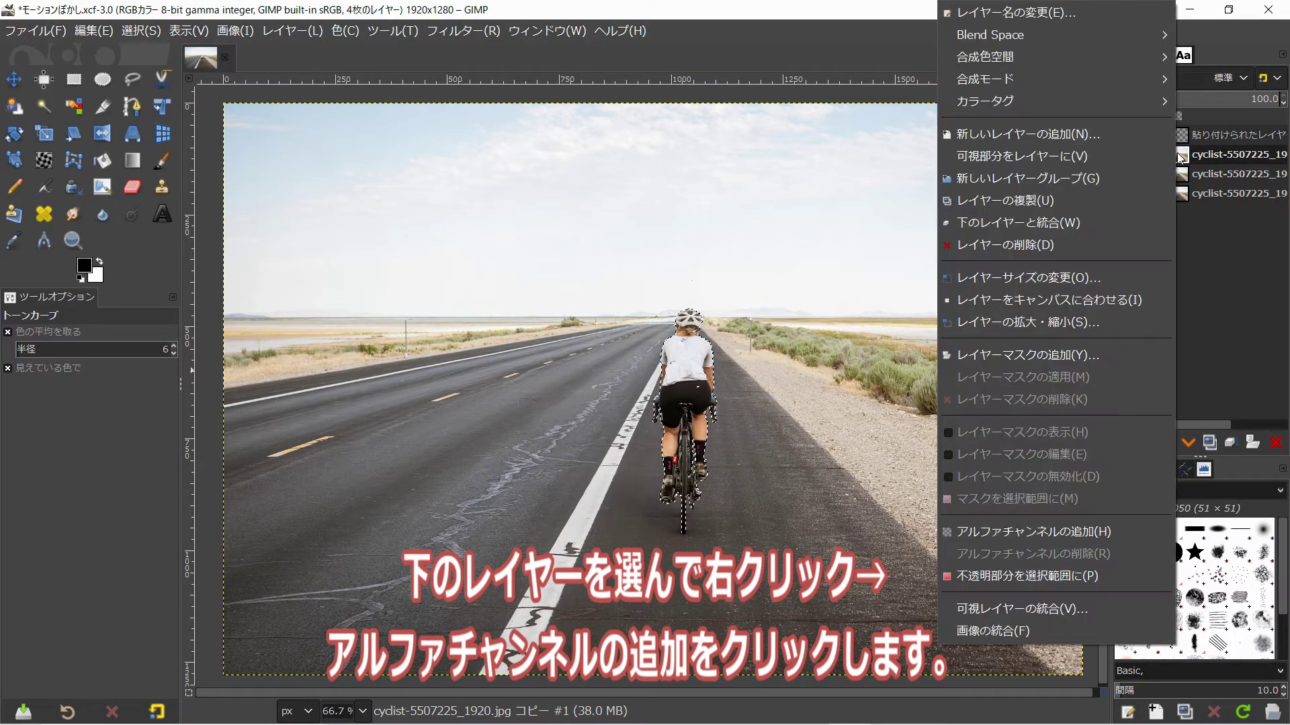
pyautogui.click(1097, 533)
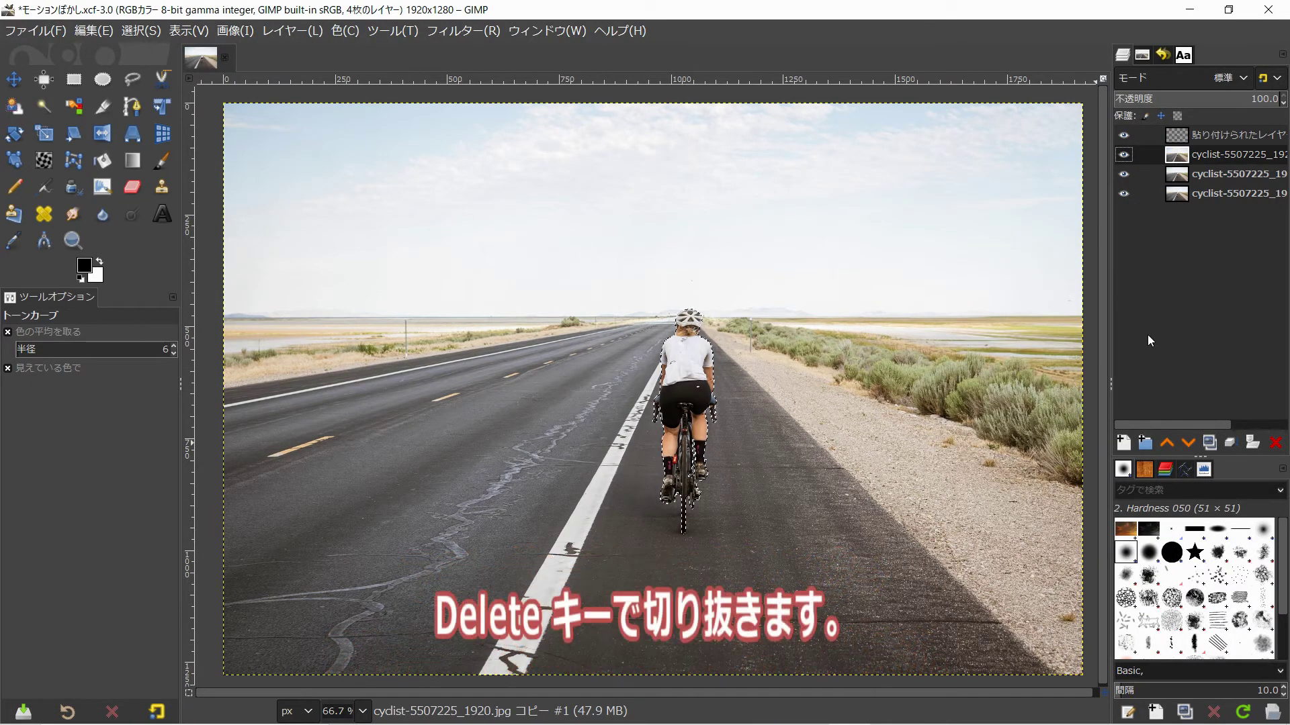
pyautogui.press('Delete')
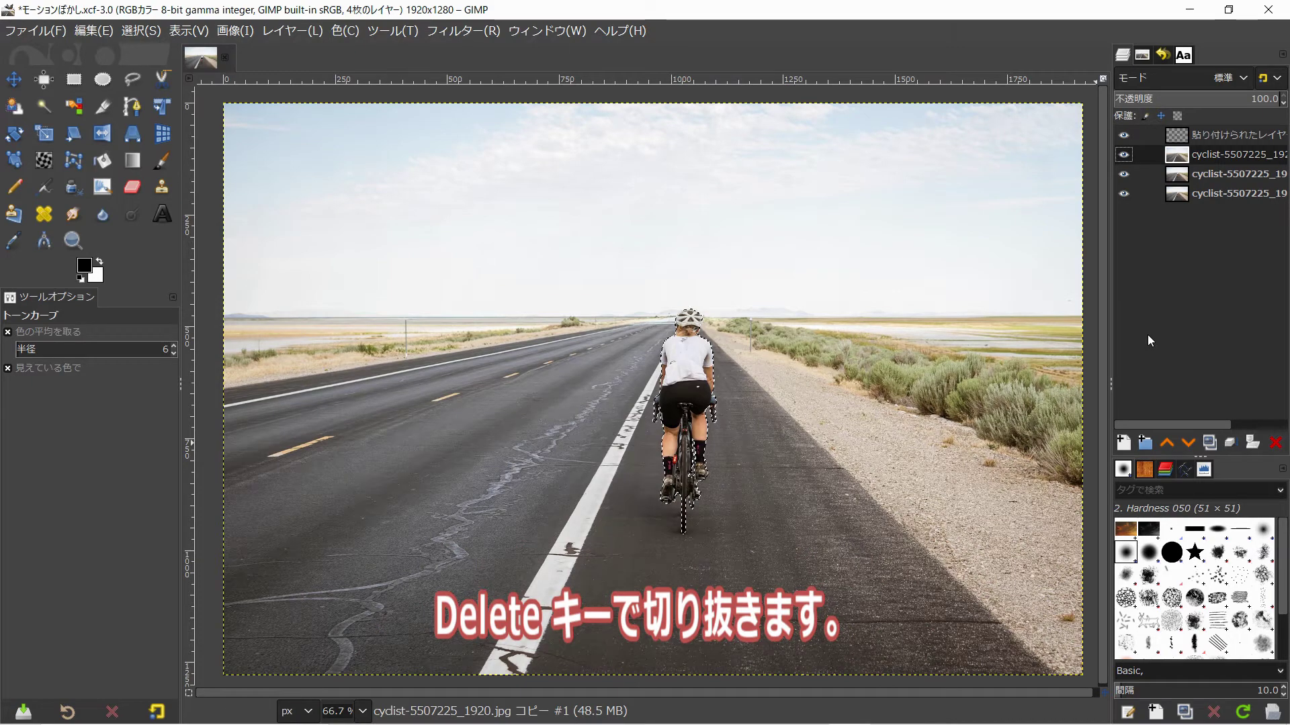
# Hide the two lower photo layers and the cut-out cyclist layer, and clear the selection
pyautogui.click(1124, 193)
pyautogui.click(1124, 173)
pyautogui.click(1125, 138)
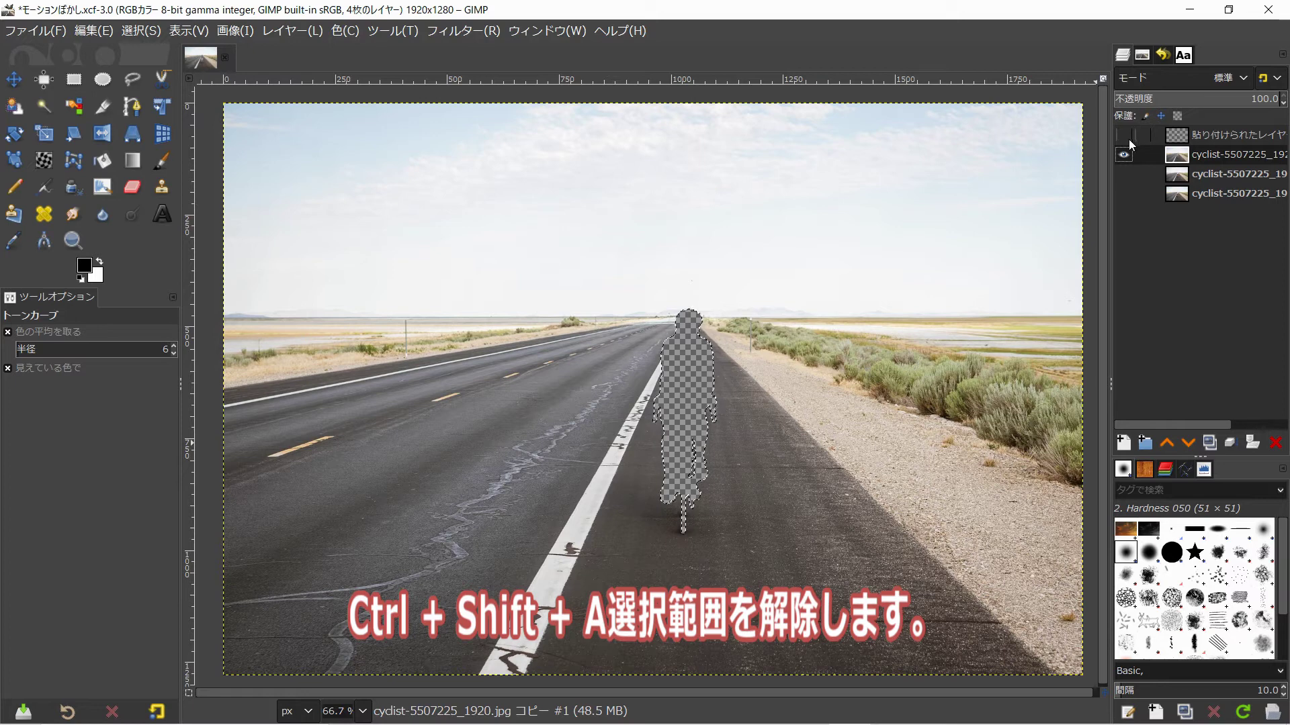
pyautogui.hotkey('ctrl', 'shift', 'a')
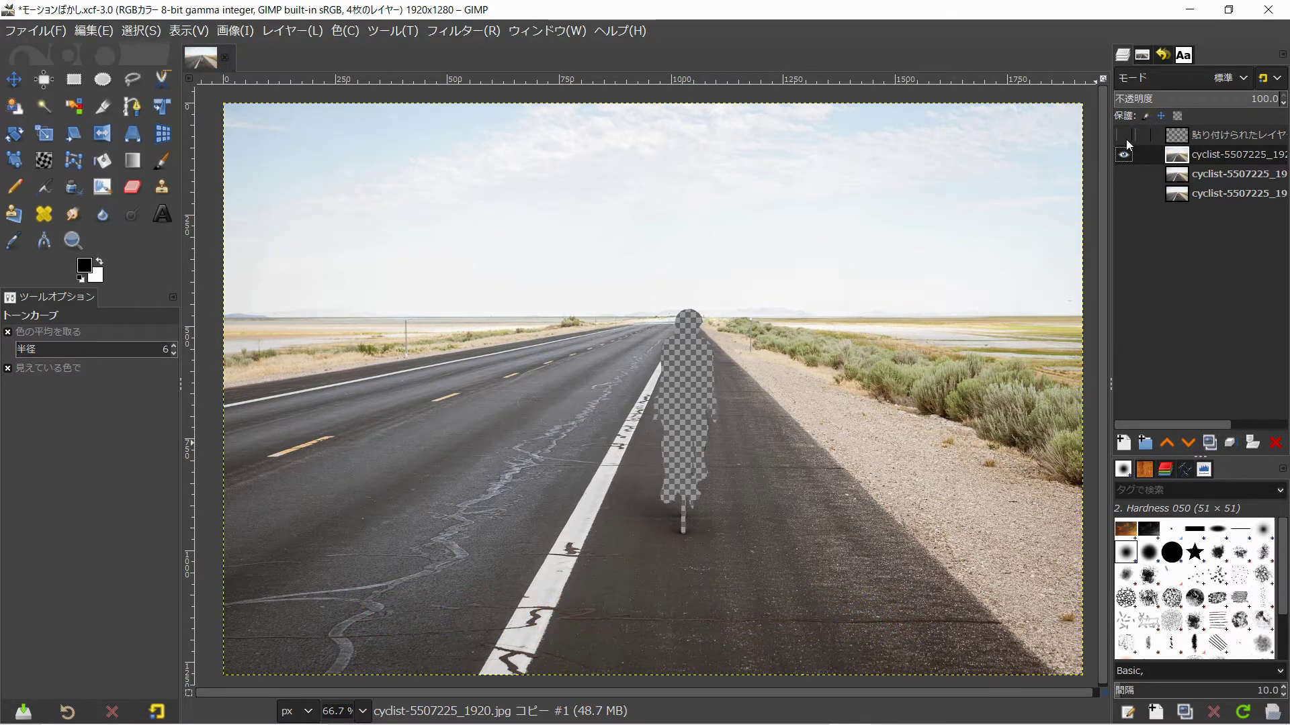
# Lock the uppermost photo copy's transparency and apply 放射形モーションぼかし (Zoom Motion Blur) with Center X 0.538, Center Y 0.372 and blurring factor 0.153
pyautogui.click(1123, 174)
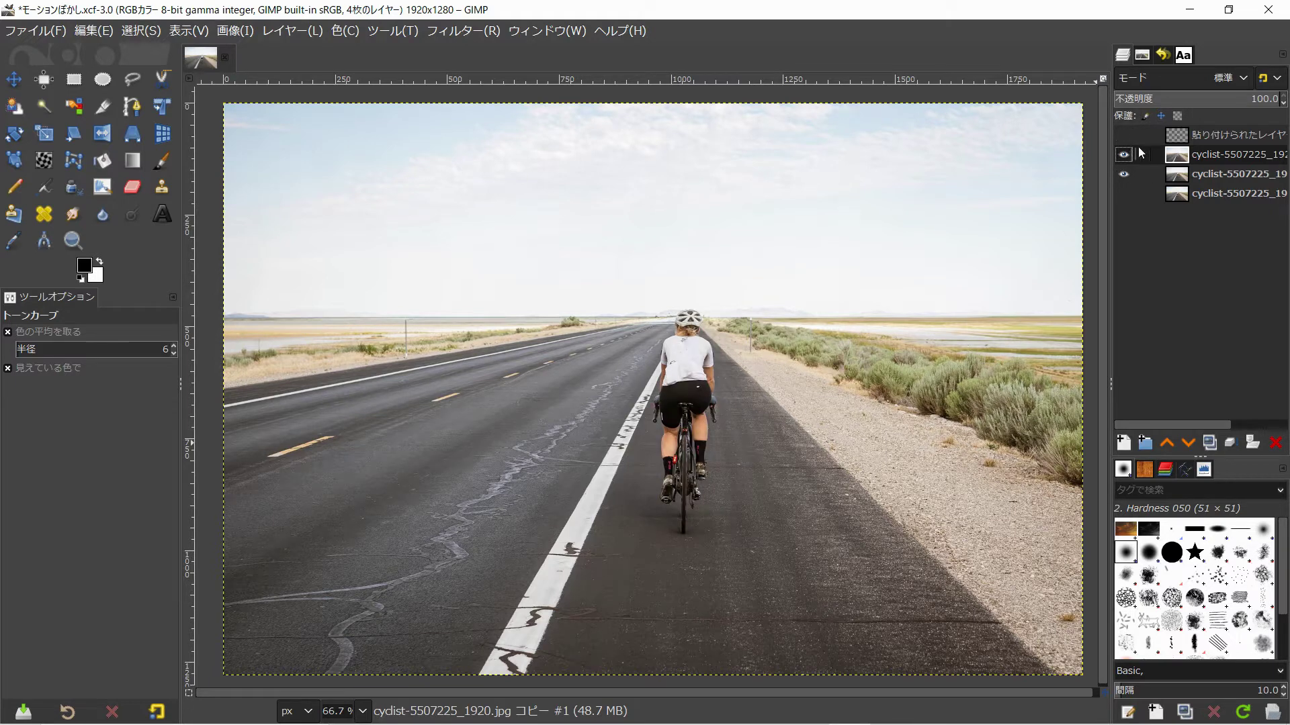
pyautogui.click(1178, 115)
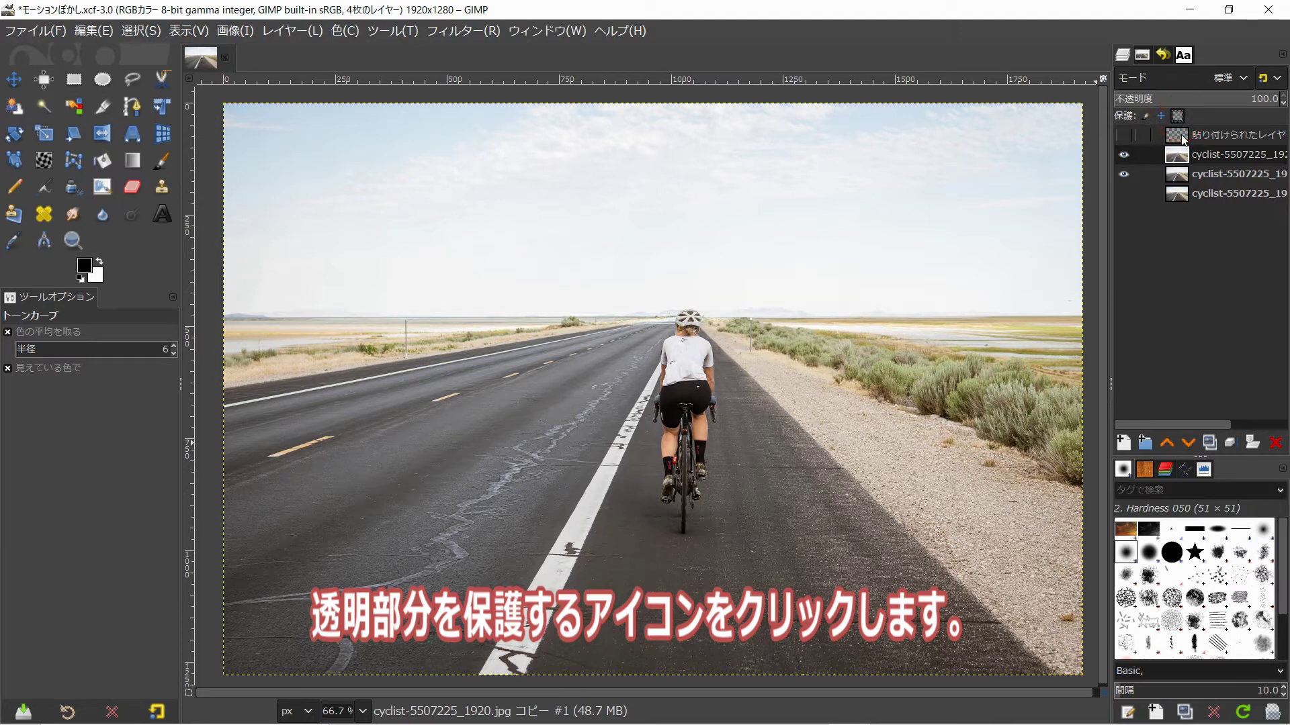
pyautogui.click(460, 31)
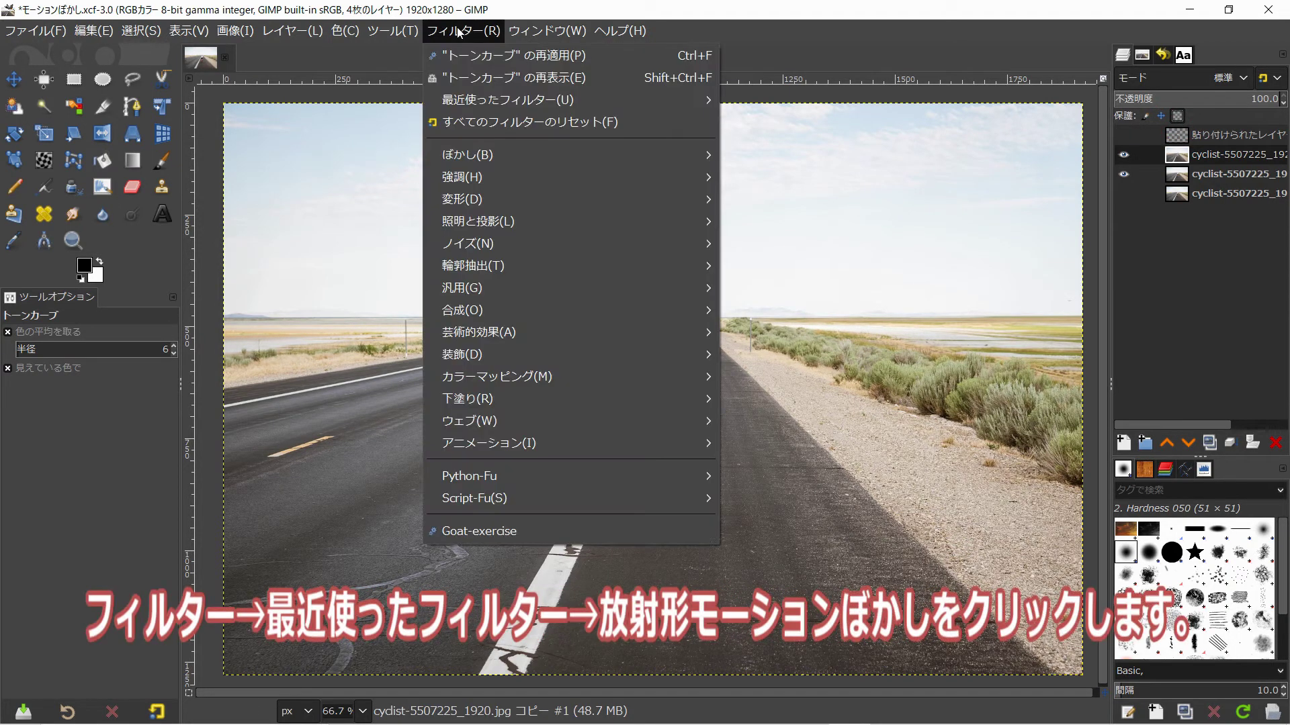
pyautogui.moveTo(478, 105)
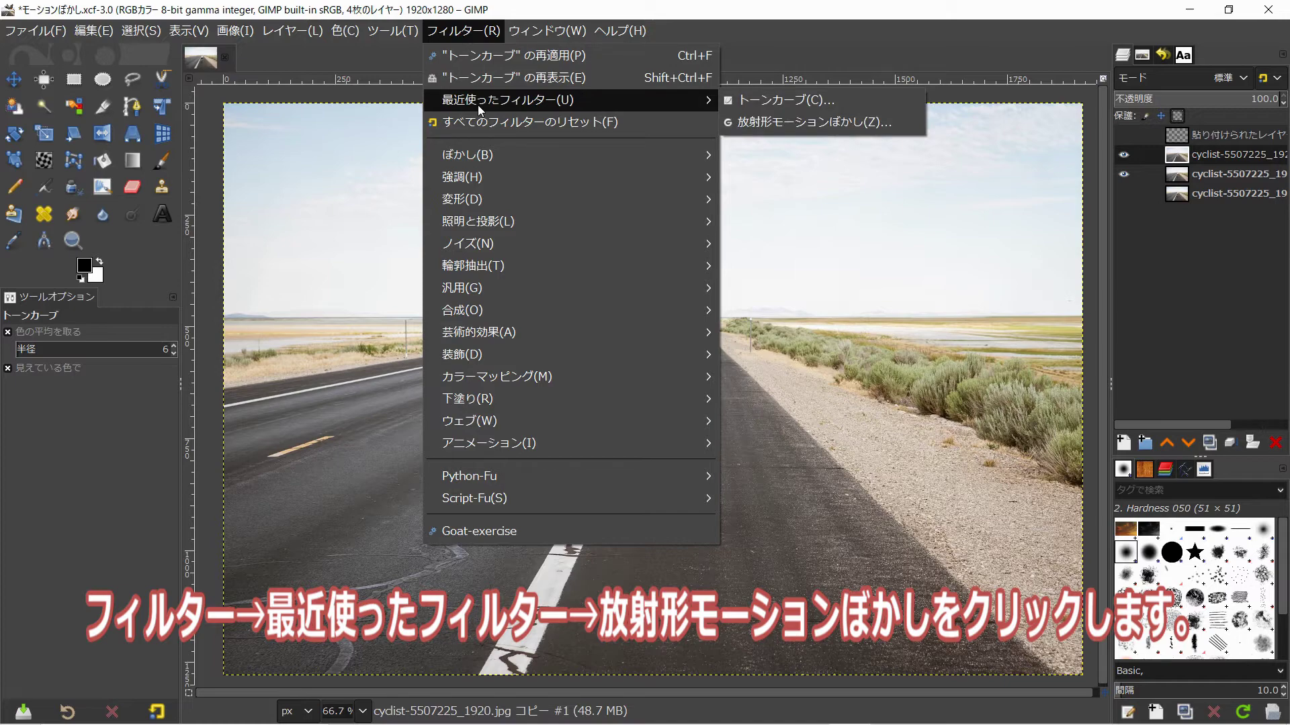
pyautogui.click(796, 122)
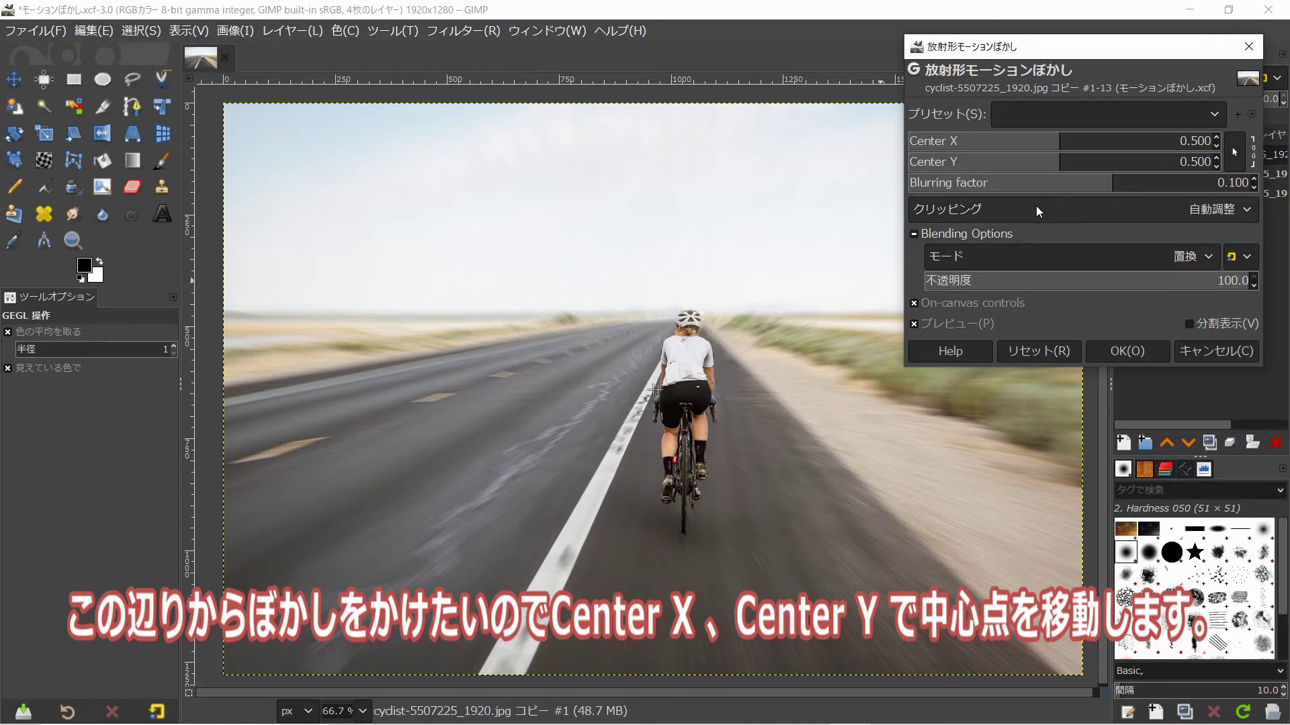
pyautogui.click(1058, 144)
pyautogui.moveTo(1058, 144)
pyautogui.mouseDown()
pyautogui.moveTo(1044, 168)
pyautogui.moveTo(1020, 171)
pyautogui.moveTo(1071, 152)
pyautogui.mouseUp()
pyautogui.click(1058, 144)
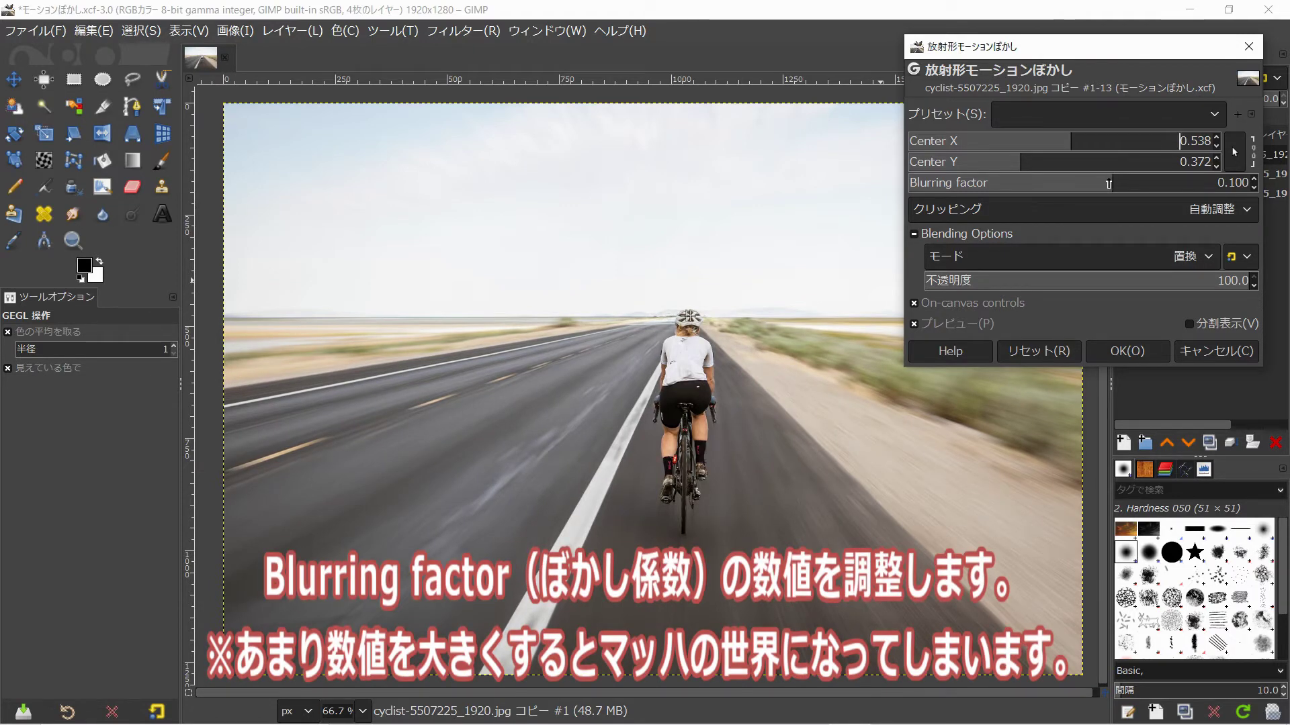
pyautogui.moveTo(1108, 183); pyautogui.dragTo(1128, 185)
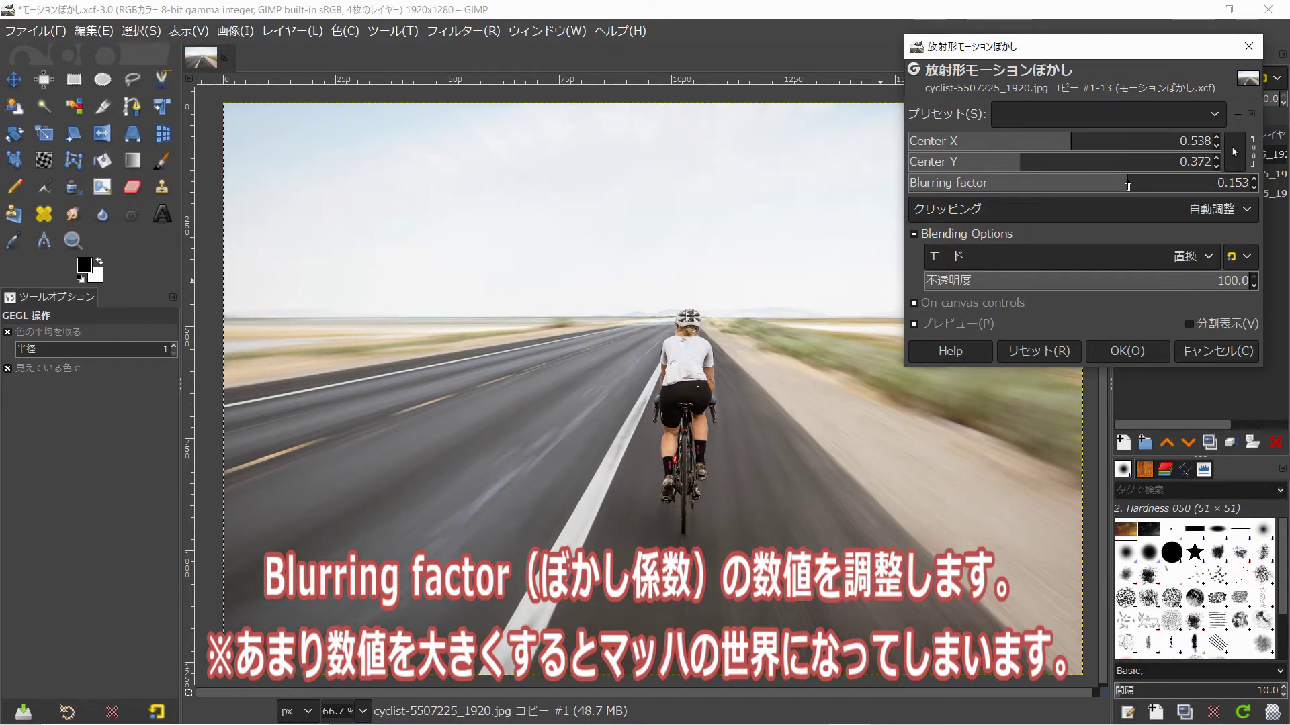
pyautogui.click(1126, 352)
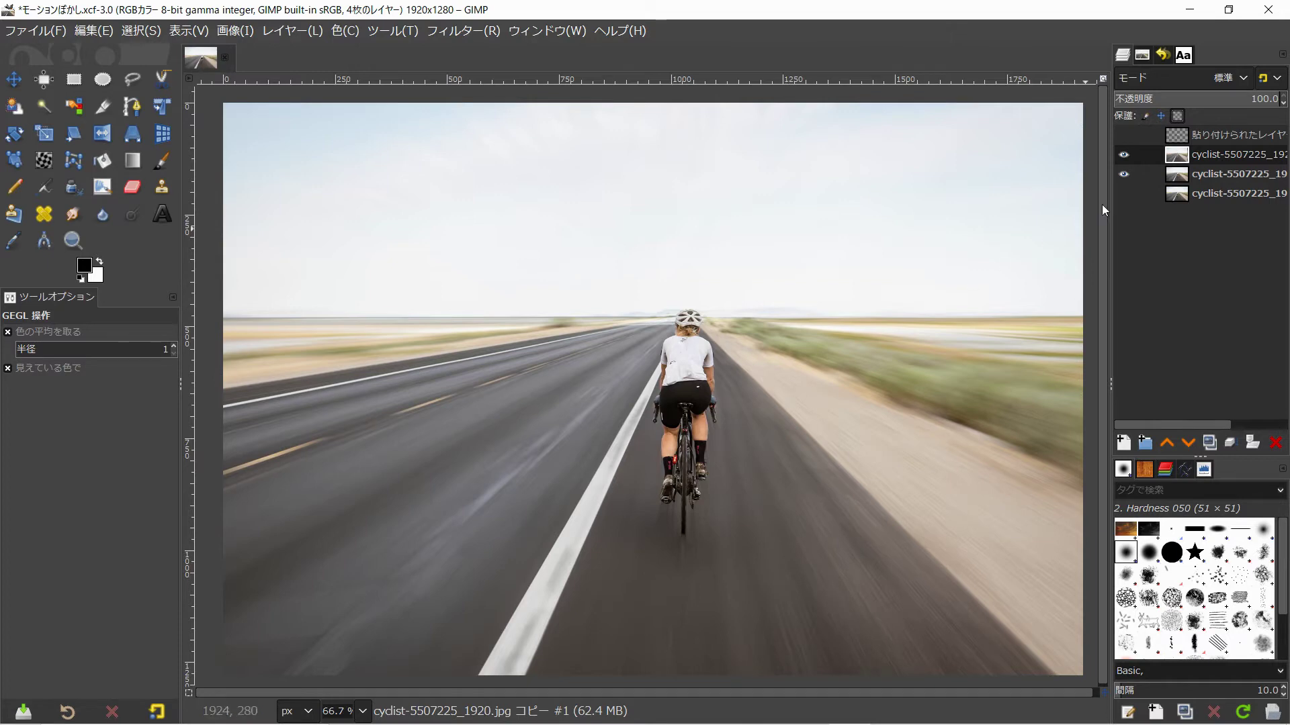
# Hide the second photo copy, show the cut-out cyclist layer, and inspect the cyclist's edges up close for semi-transparent pixels
pyautogui.click(1123, 174)
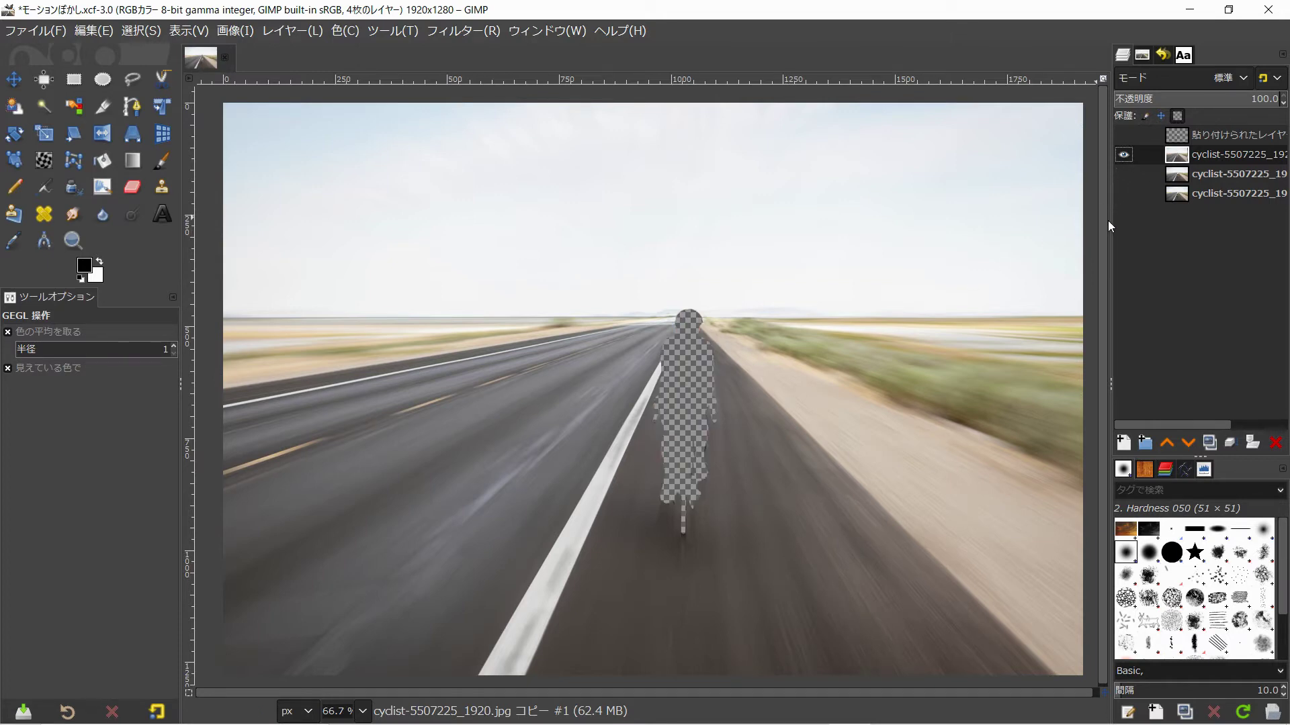
pyautogui.click(1123, 135)
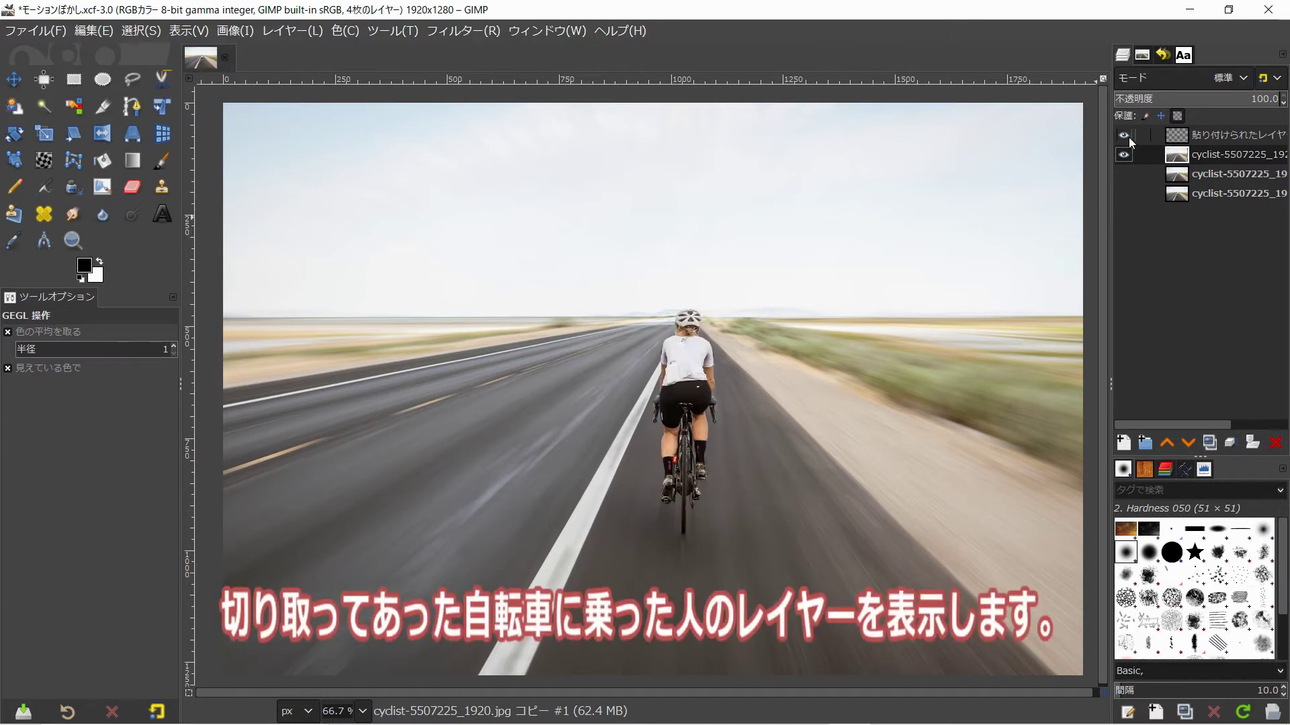
pyautogui.scroll(11, 683, 366)
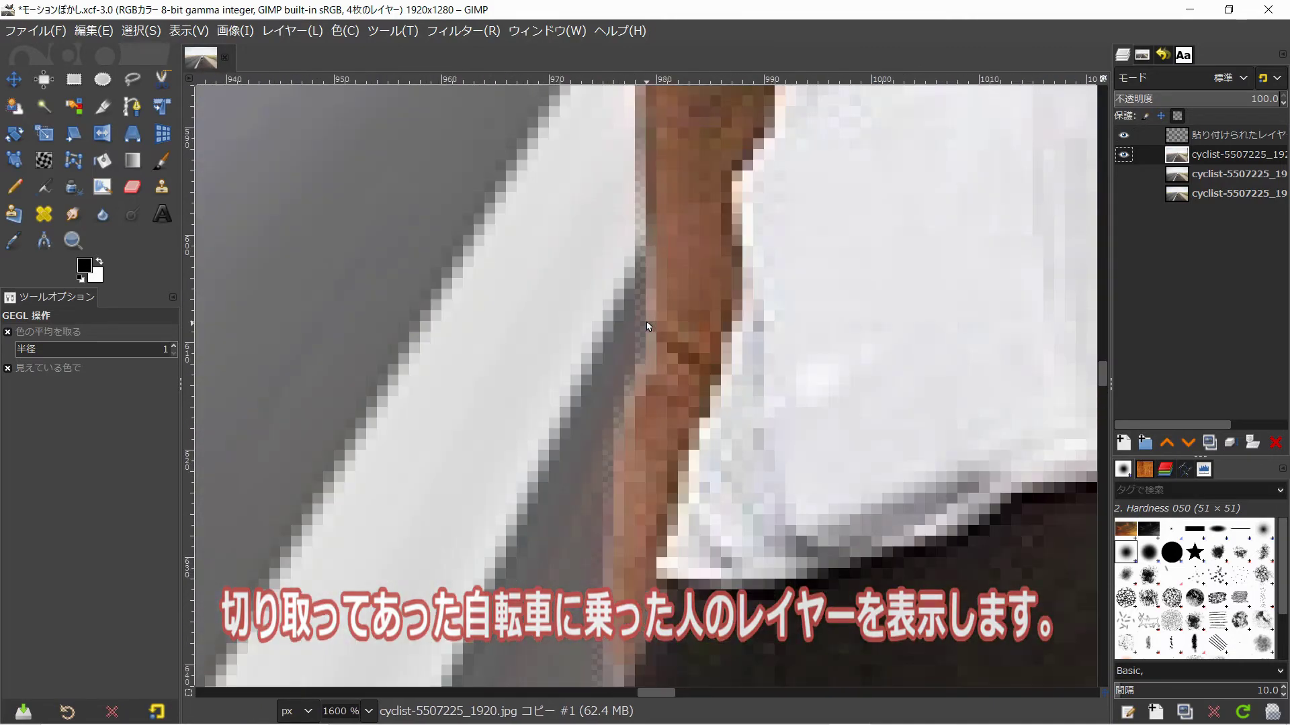
pyautogui.scroll(-2, 647, 326)
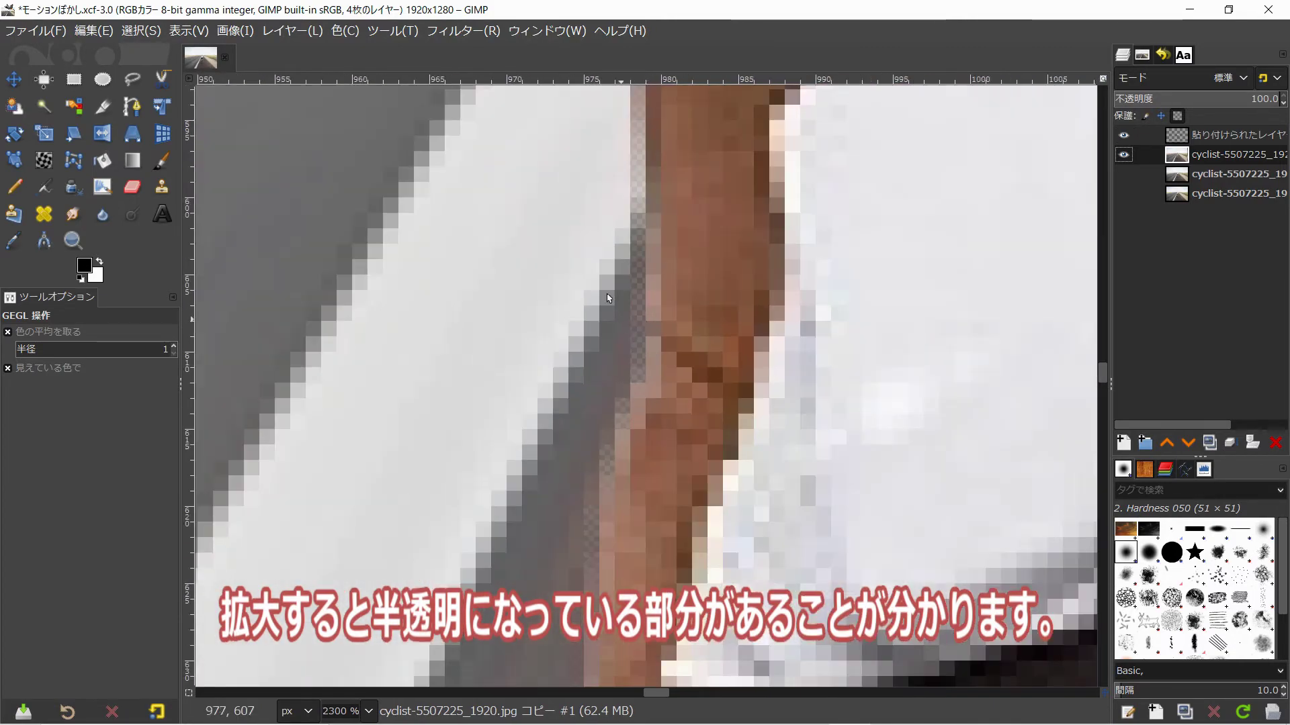
pyautogui.scroll(-10, 605, 564)
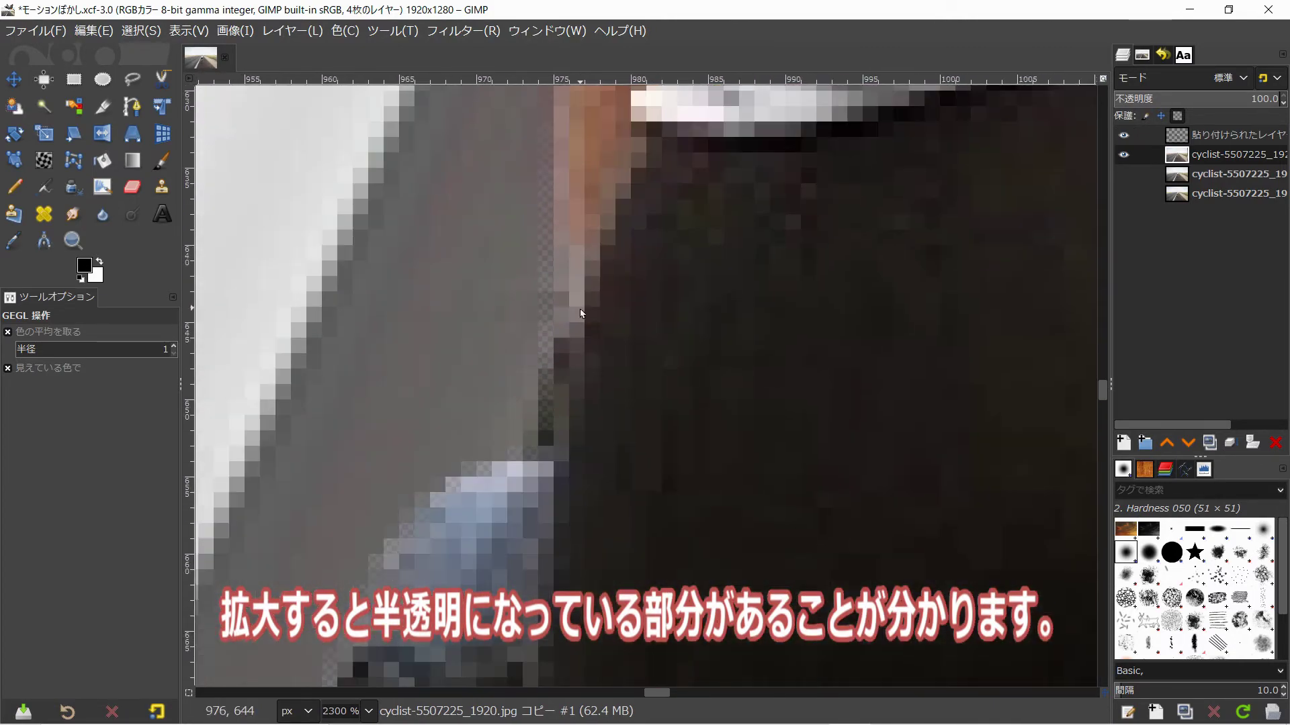
pyautogui.scroll(-10, 499, 359)
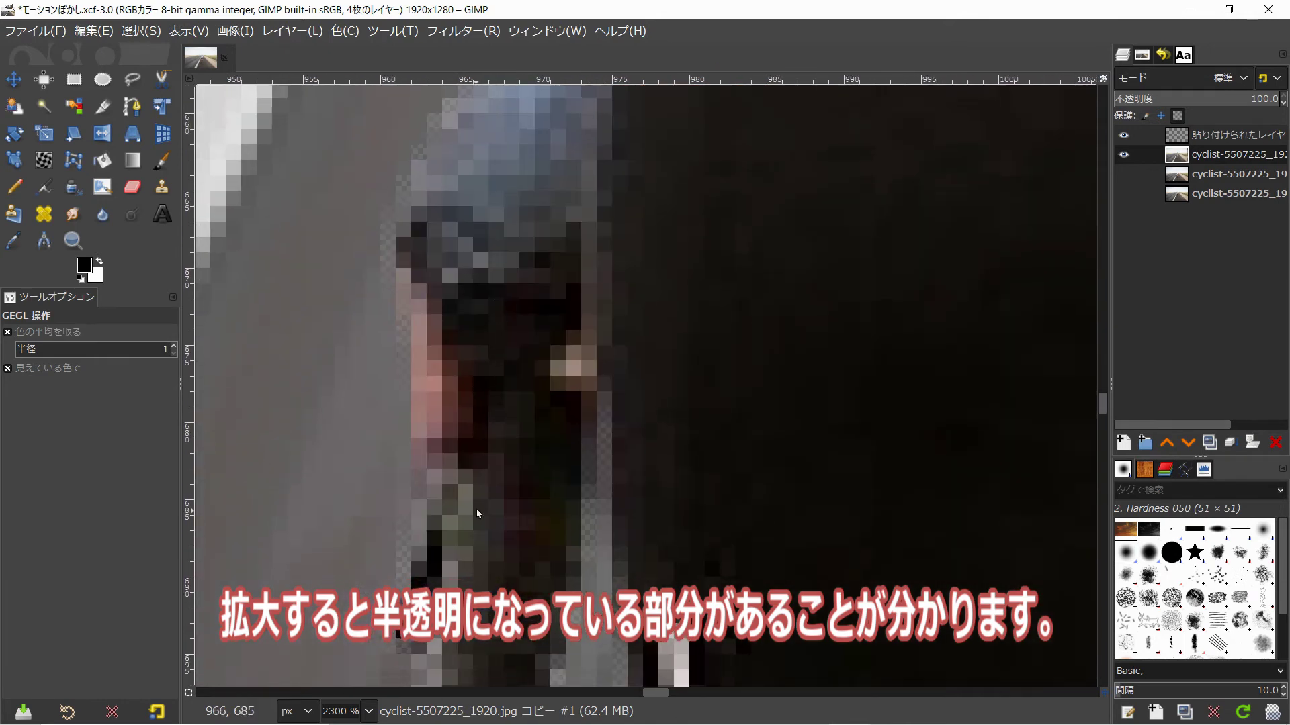
pyautogui.hscroll(-1, 491, 294)
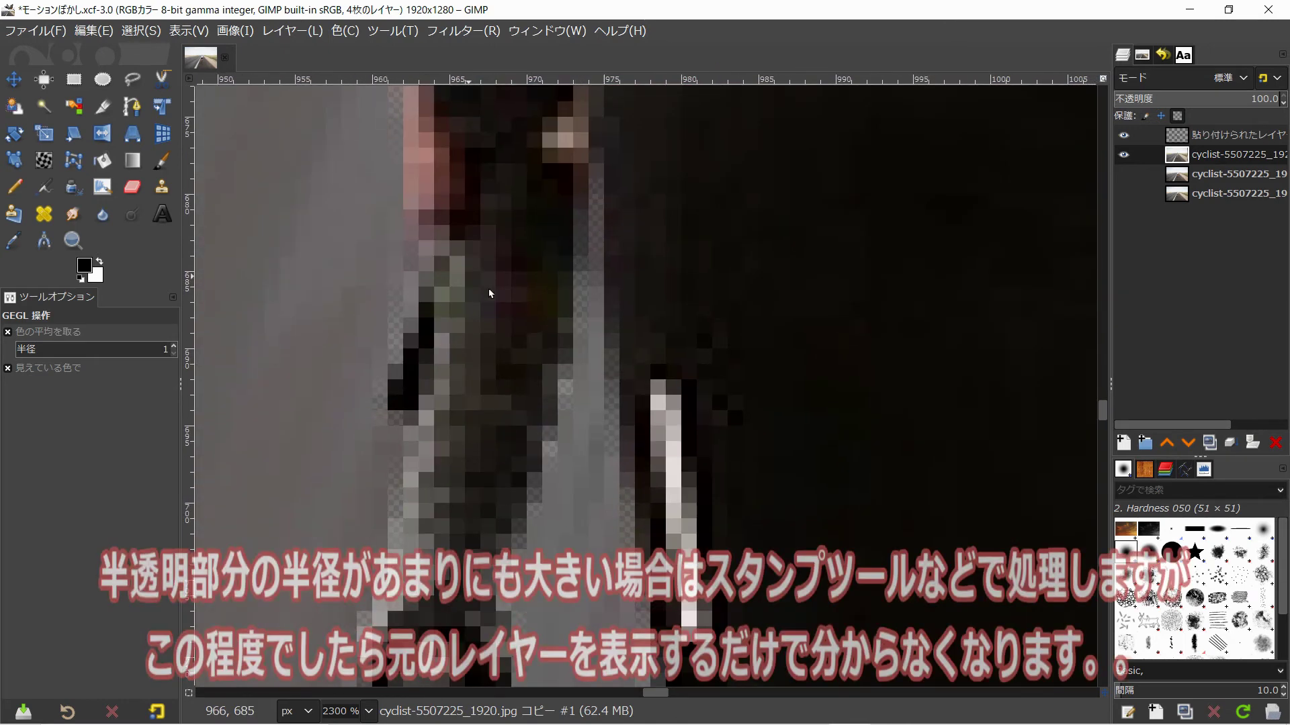
# Show the second photo copy beneath the blurred layer, checking the cyclist's edges up close with that copy hidden and shown
pyautogui.click(1125, 173)
pyautogui.scroll(-3, 683, 289)
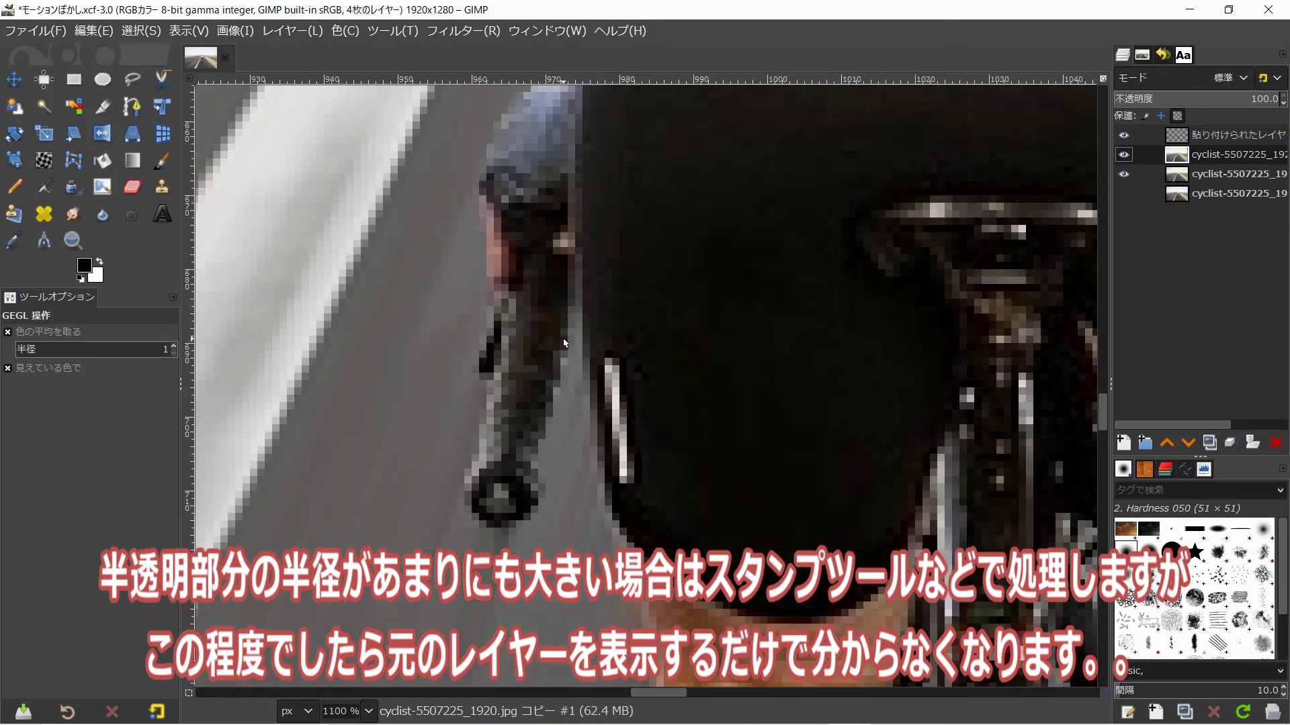
pyautogui.moveTo(682, 289); pyautogui.dragTo(470, 606)
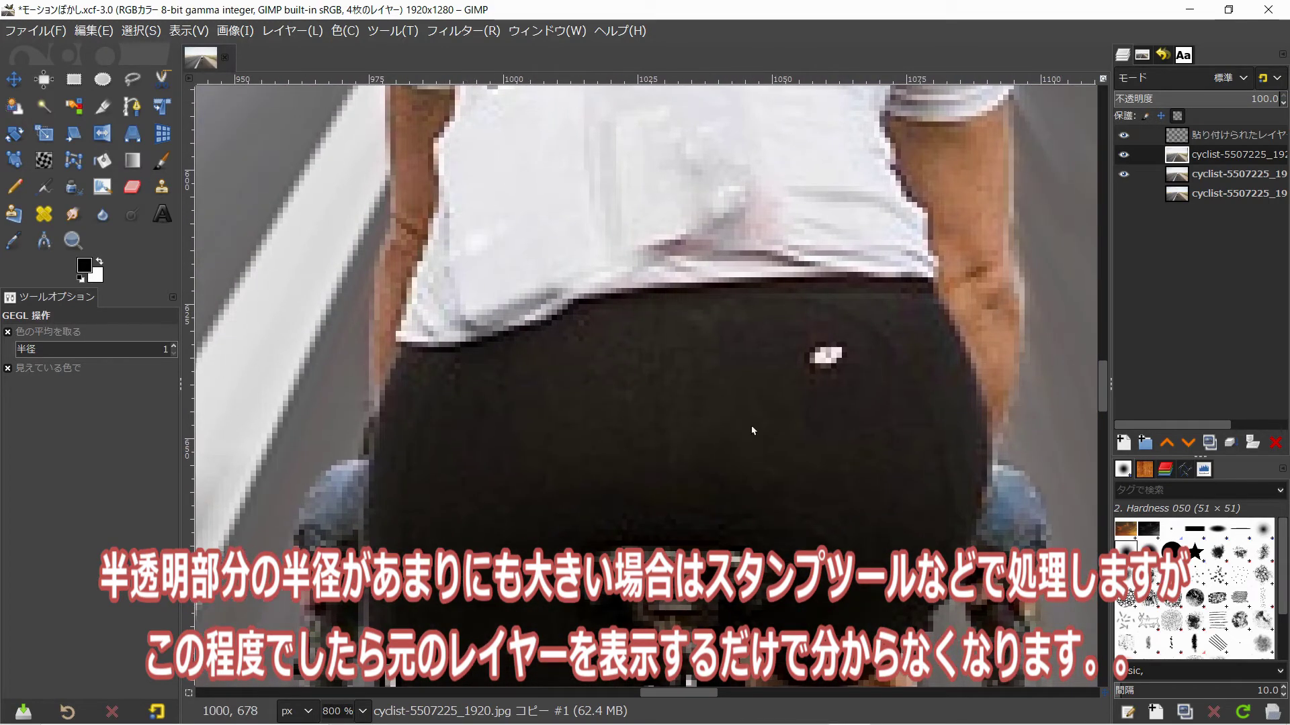
pyautogui.click(1123, 174)
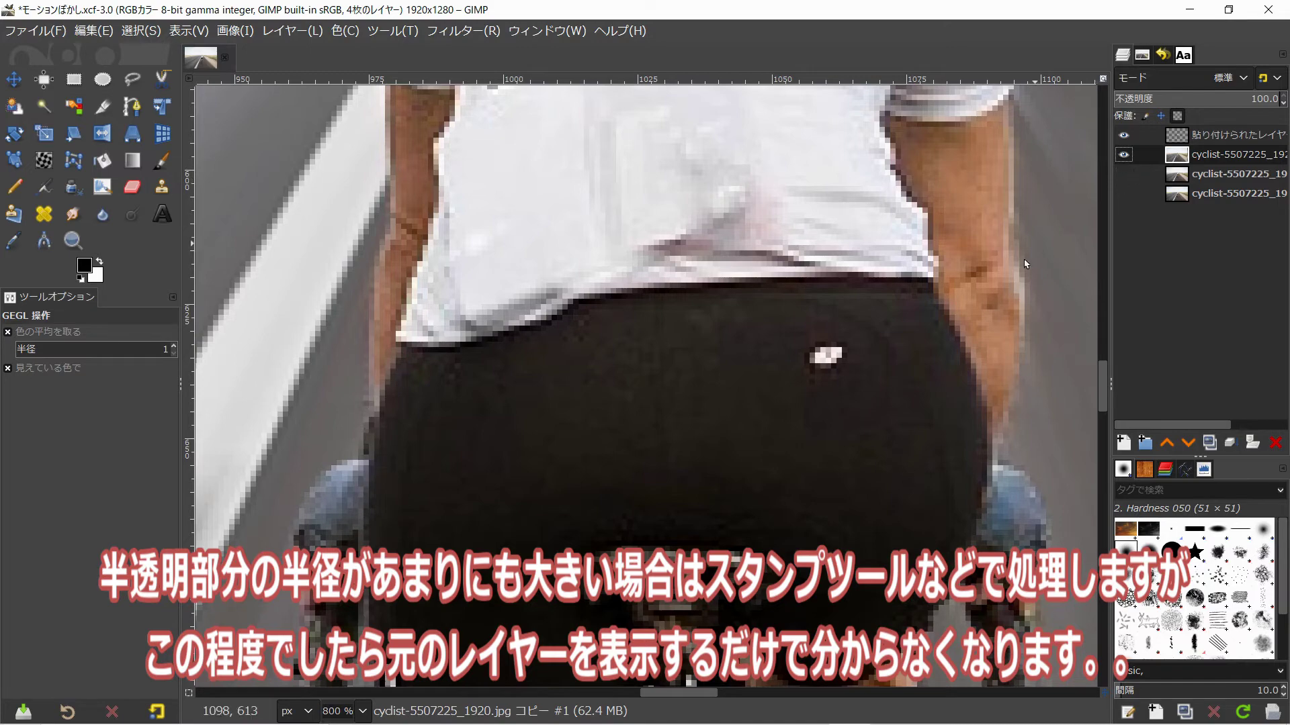
pyautogui.scroll(2, 1022, 287)
pyautogui.scroll(-3, 1023, 287)
pyautogui.scroll(3, 937, 318)
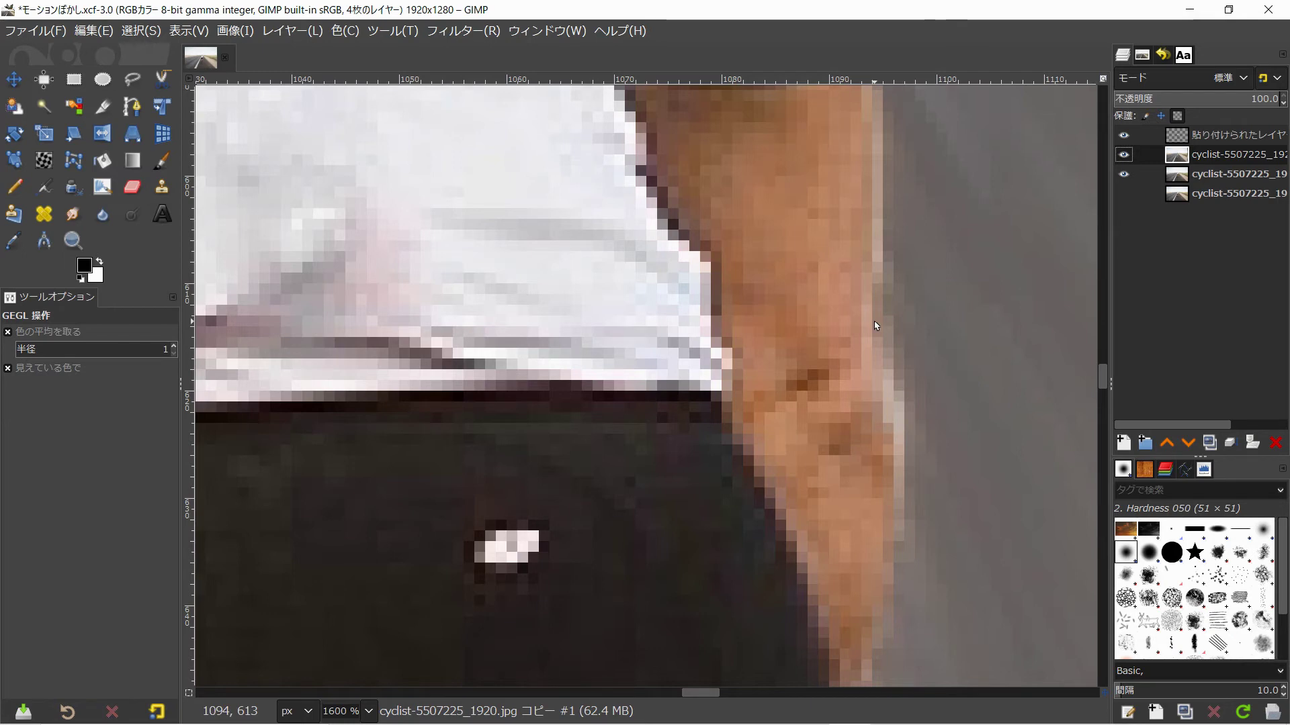
pyautogui.hotkey('ctrl', 'shift', 'j')
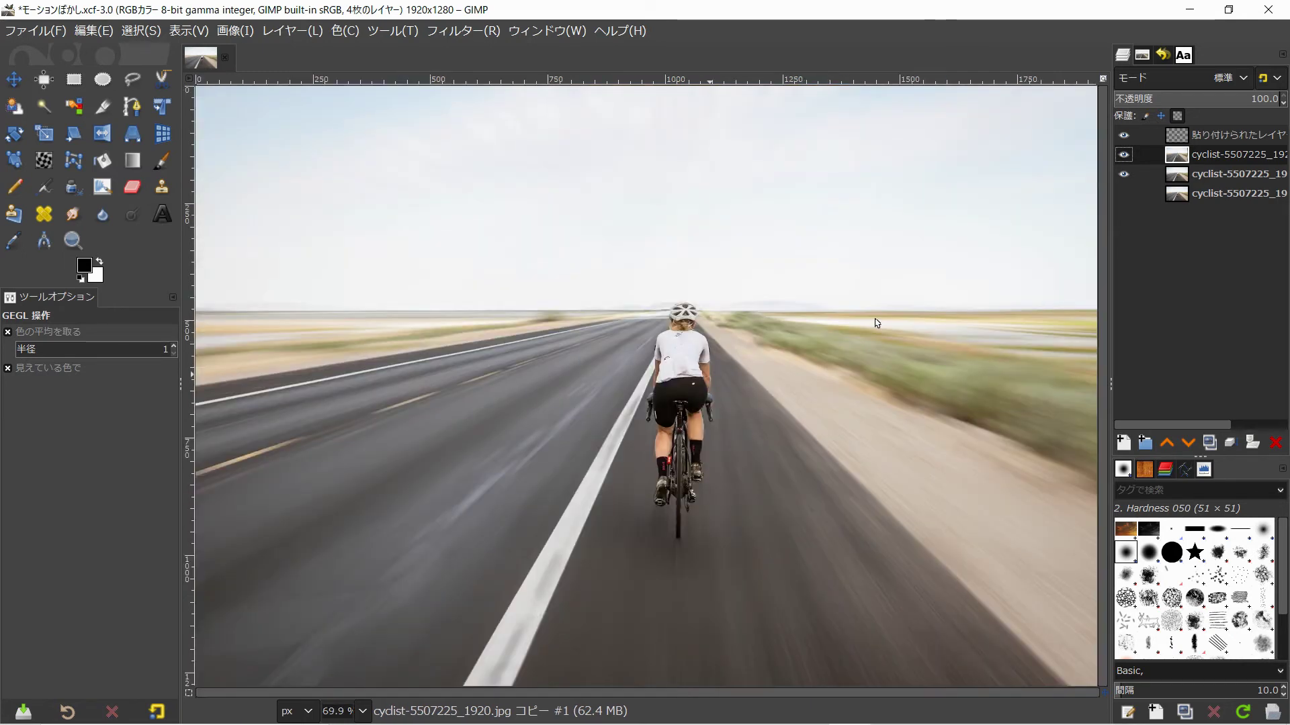
# Merge the visible layers and compare the merged result with the original photo layer shown beneath it by hiding and reshowing the merged layer
pyautogui.keyDown('ctrl'); pyautogui.keyDown('shift'); pyautogui.click(1229, 445); pyautogui.keyUp('shift'); pyautogui.keyUp('ctrl')
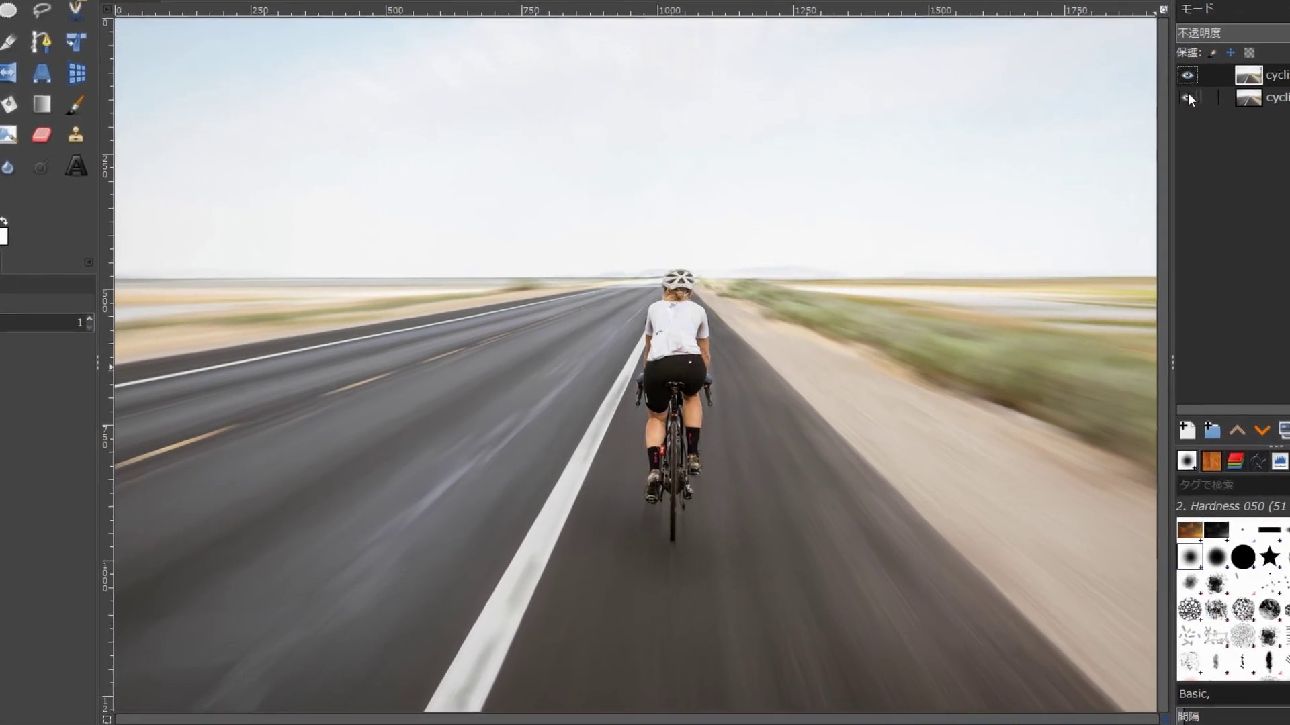
pyautogui.keyDown('shift'); pyautogui.click(1123, 135); pyautogui.keyUp('shift')
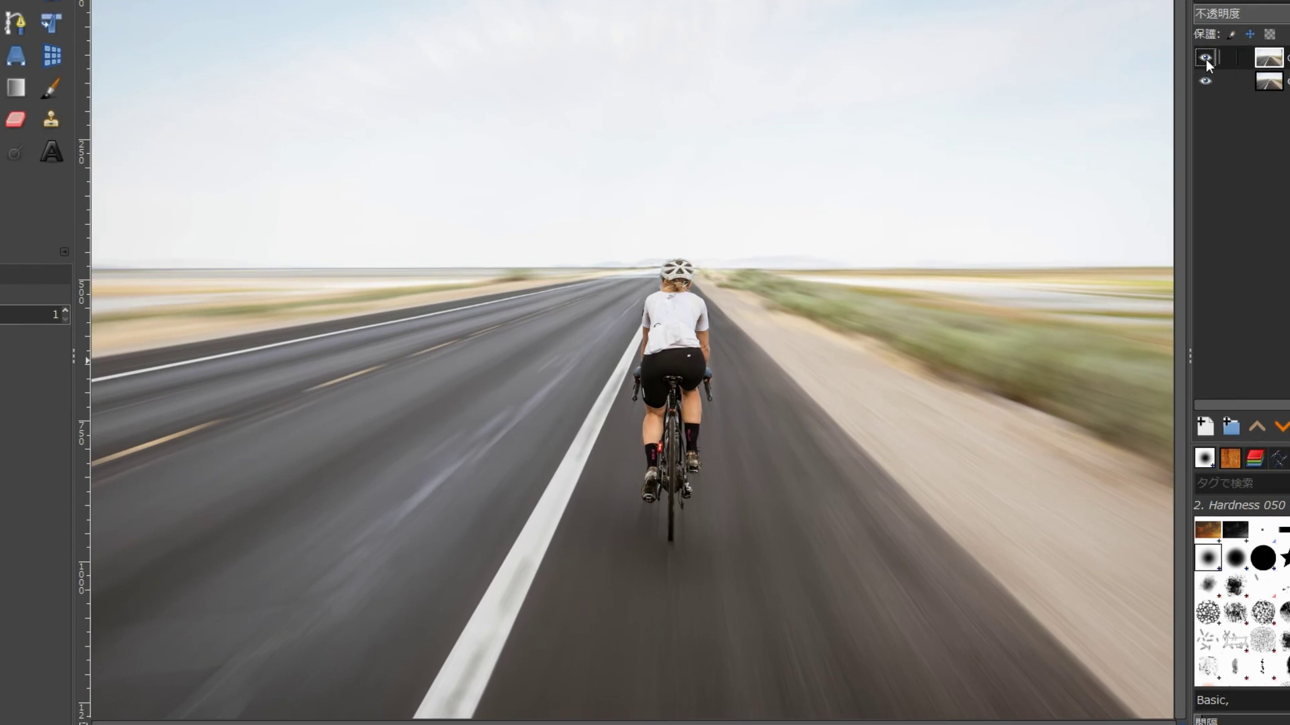
pyautogui.click(1207, 59)
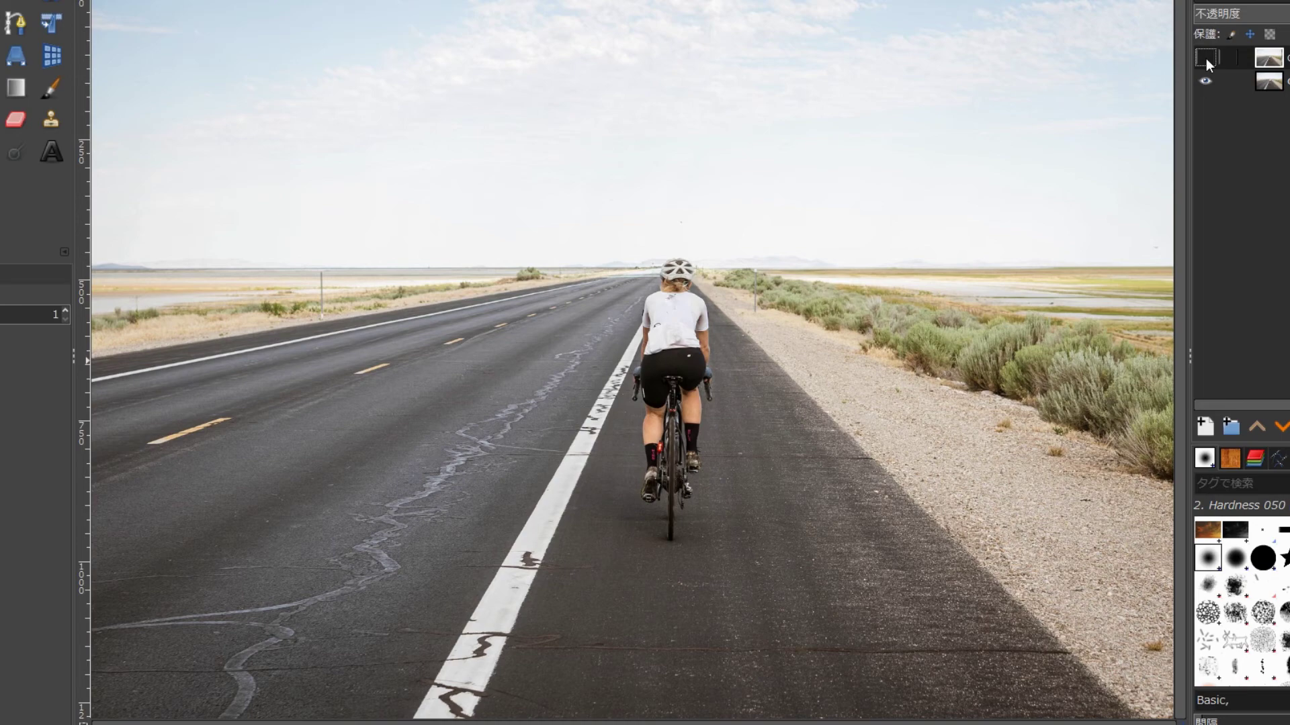
pyautogui.click(1207, 58)
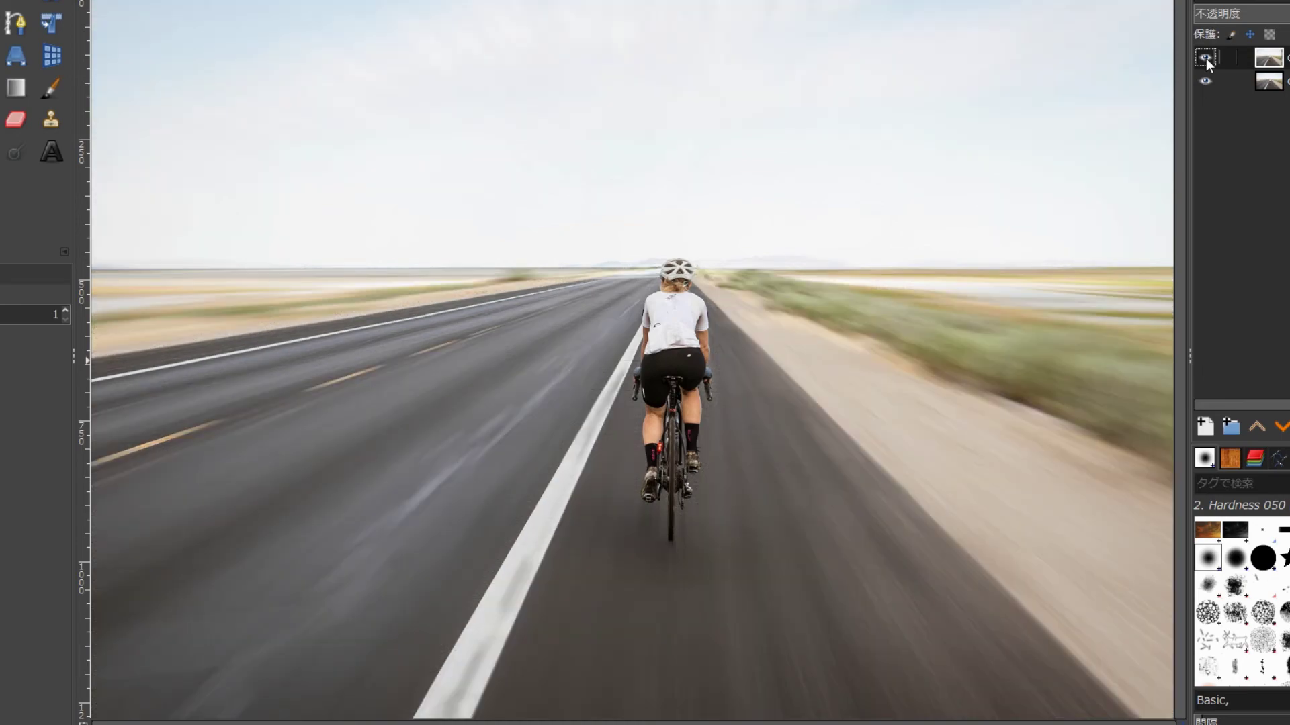